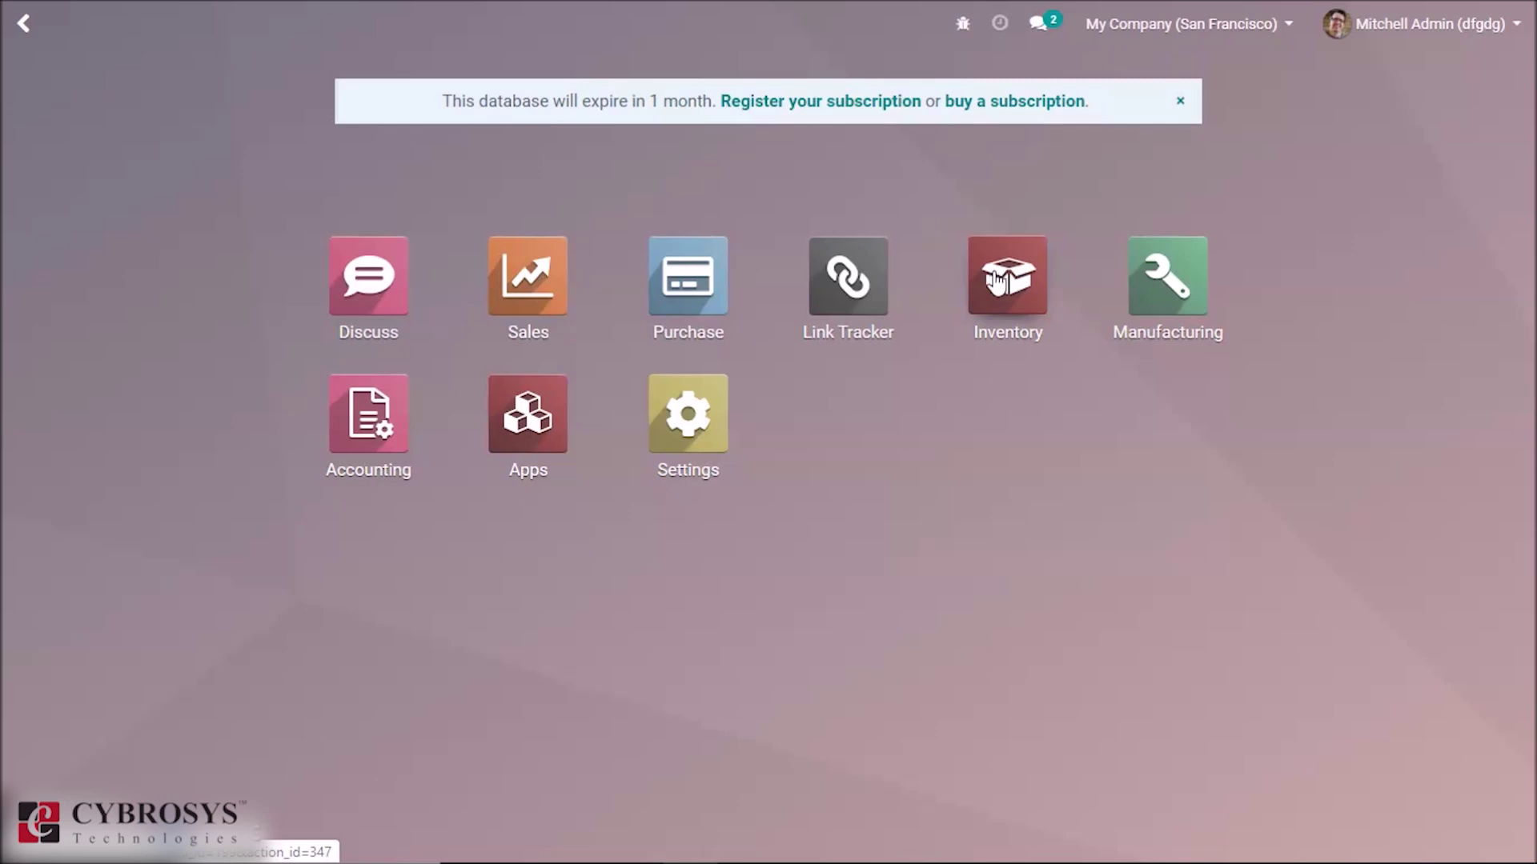
Open the Operations Types list from the Inventory app's Configuration menu.
{"action": "left_click", "coordinate": [1002, 304]}
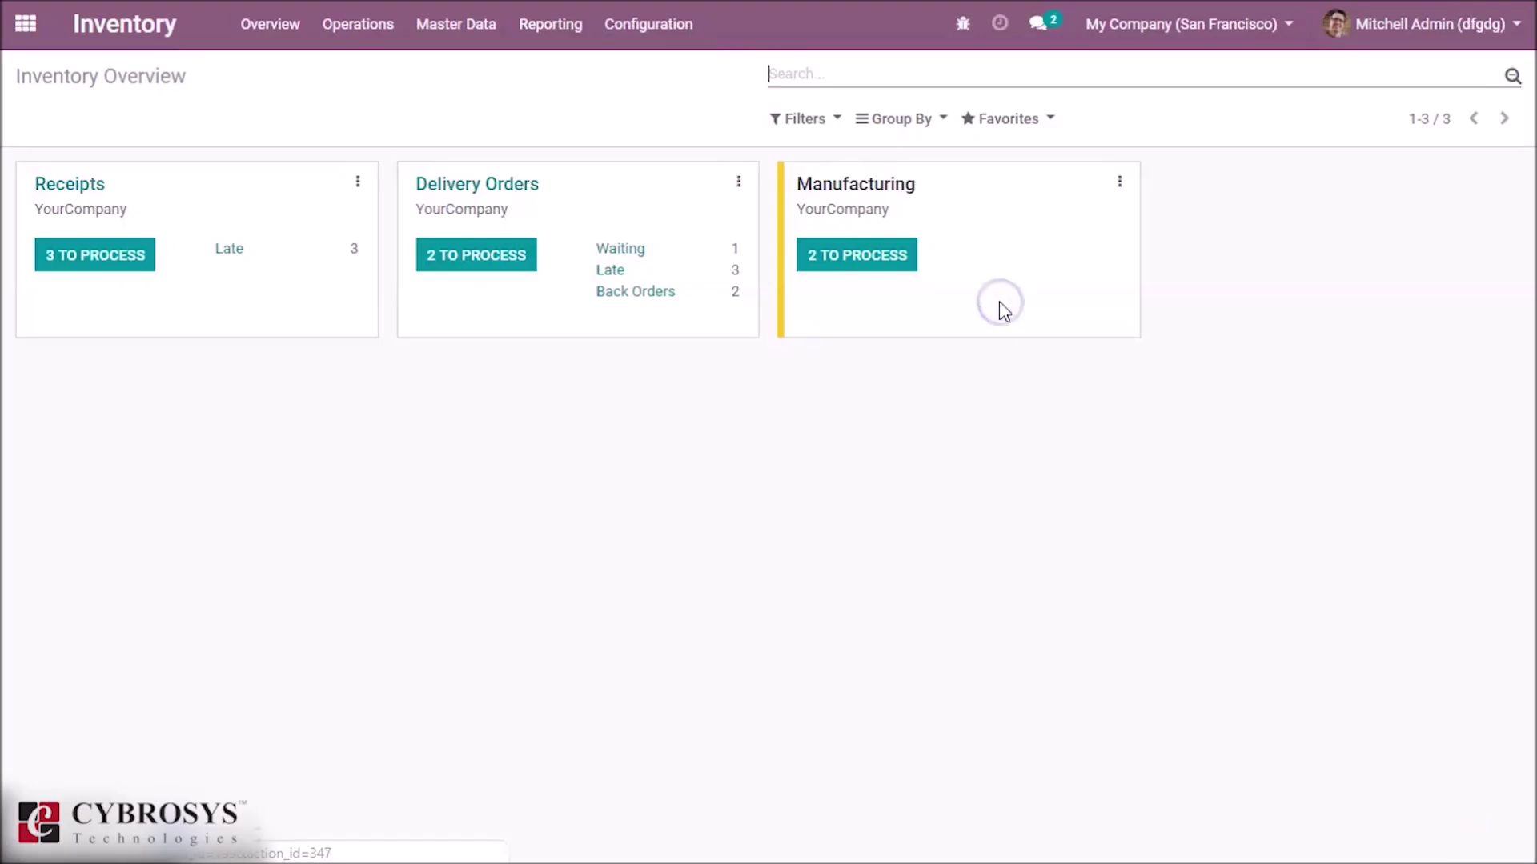
{"action": "left_click", "coordinate": [650, 27]}
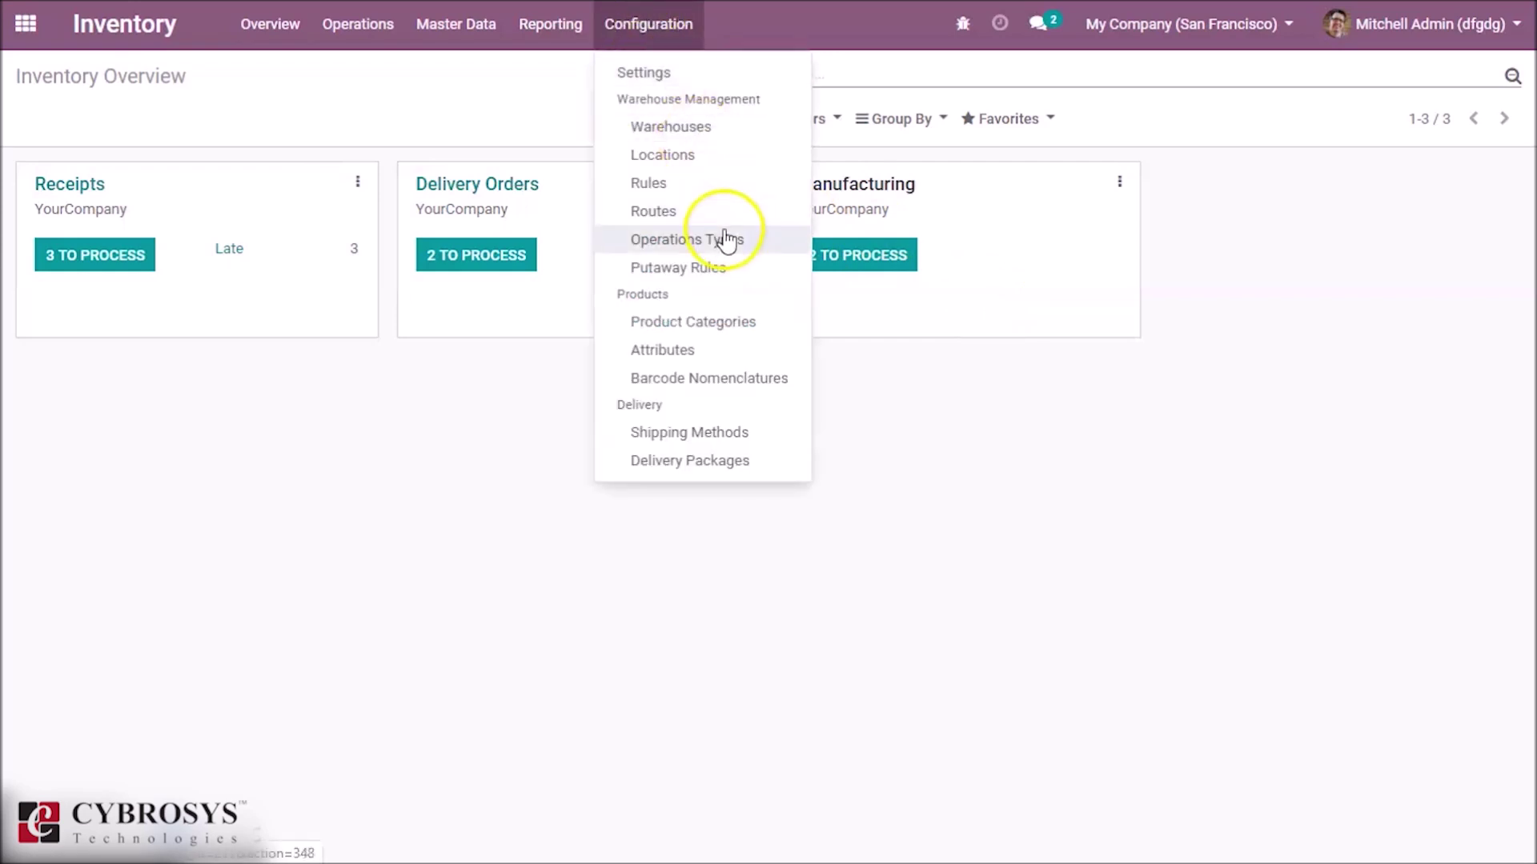
{"action": "left_click", "coordinate": [752, 249]}
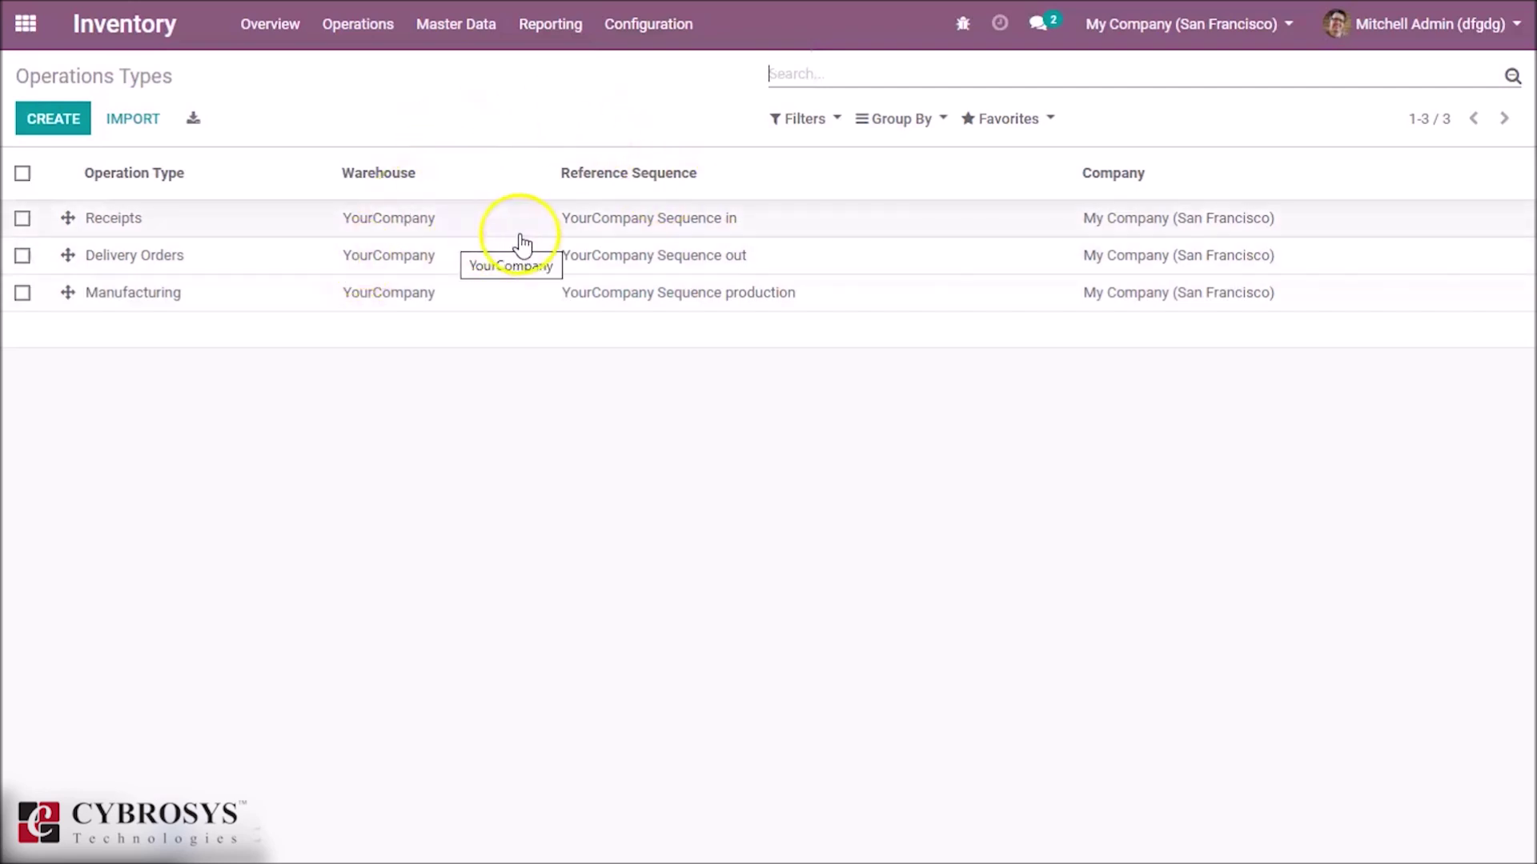
Start a new operation type record from the Operations Types list.
{"action": "left_click_drag", "start_coordinate": [741, 209], "coordinate": [686, 171]}
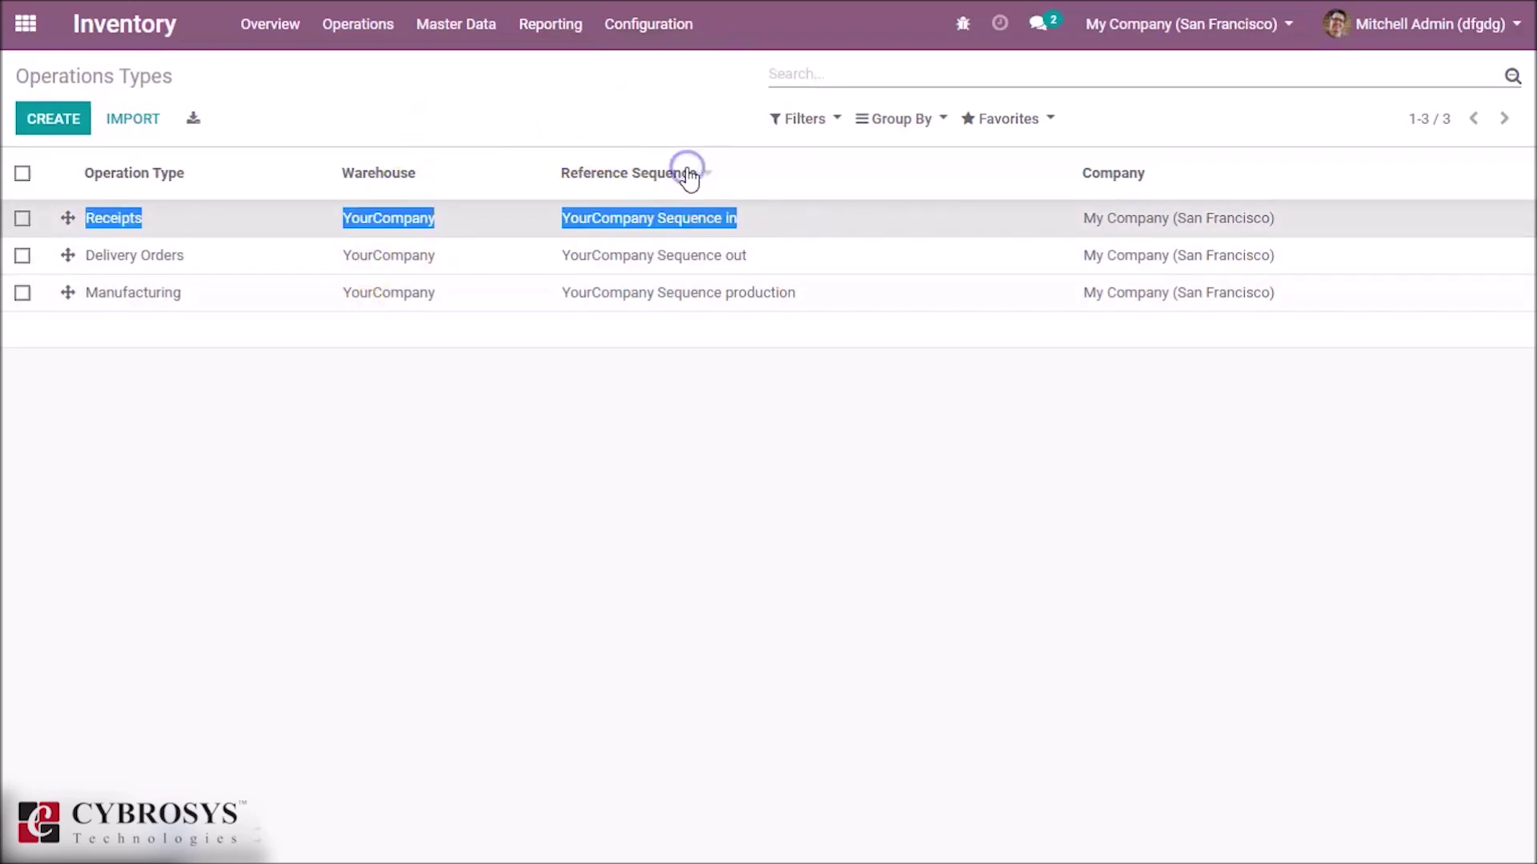
{"action": "left_click", "coordinate": [656, 132]}
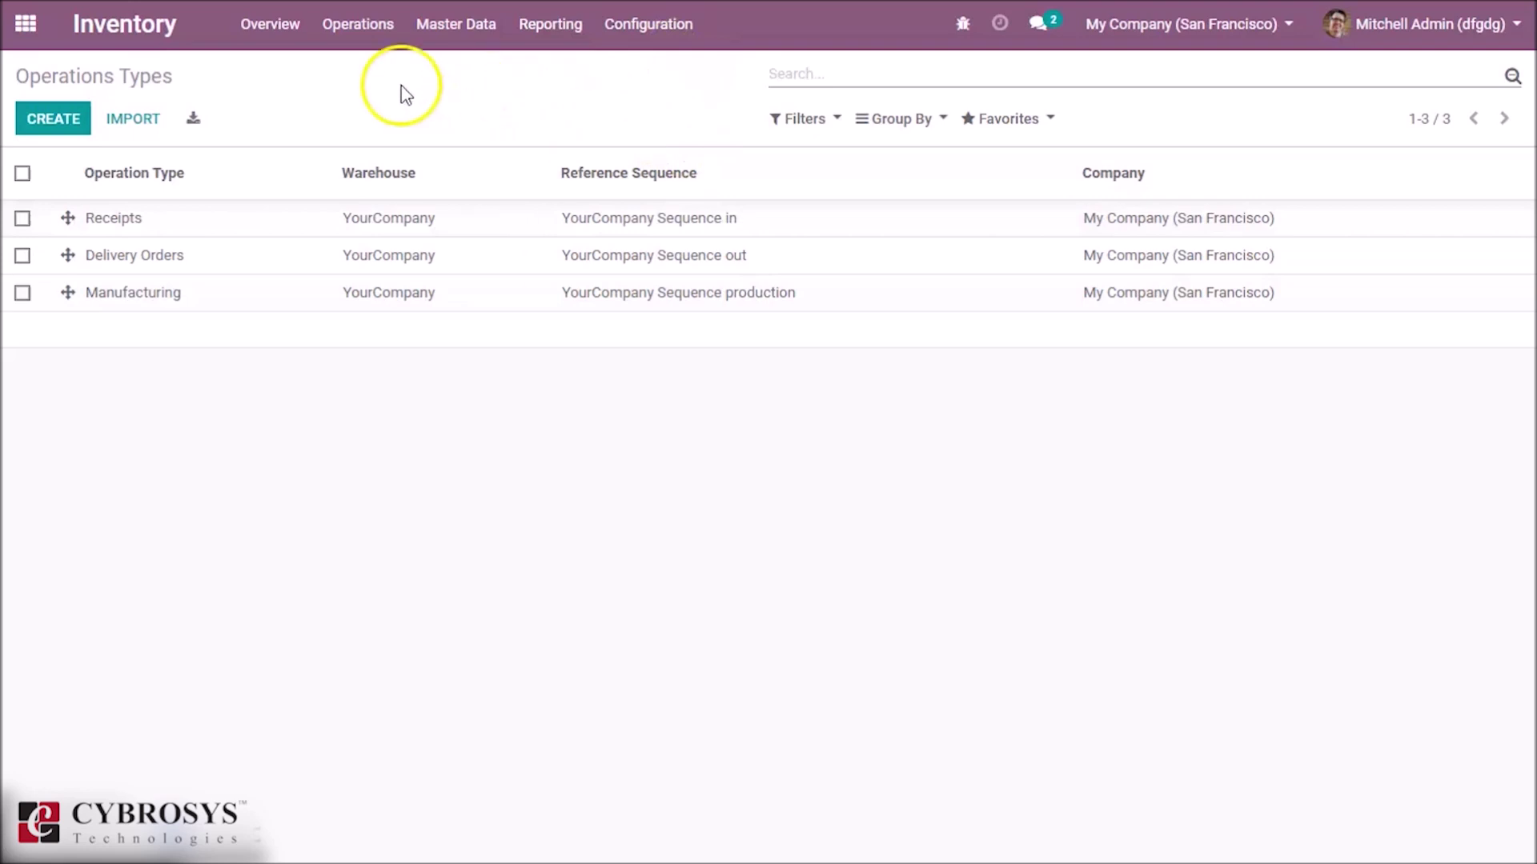
{"action": "left_click", "coordinate": [55, 118]}
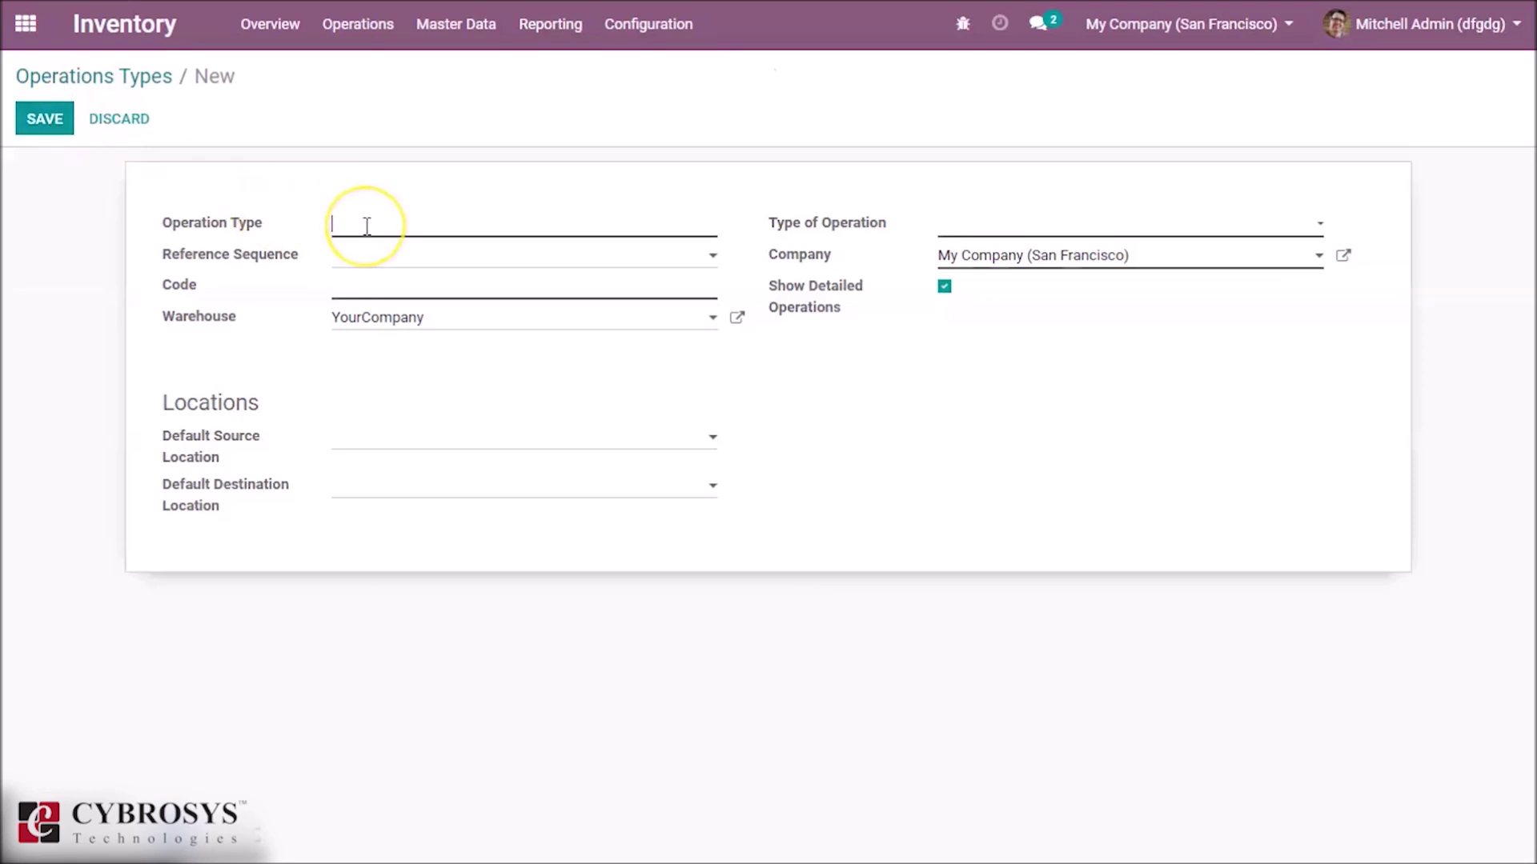
Name the operation type 'Internal Transfers' with reference sequence 'YourCompany Sequence internal'.
{"action": "type", "text": "In"}
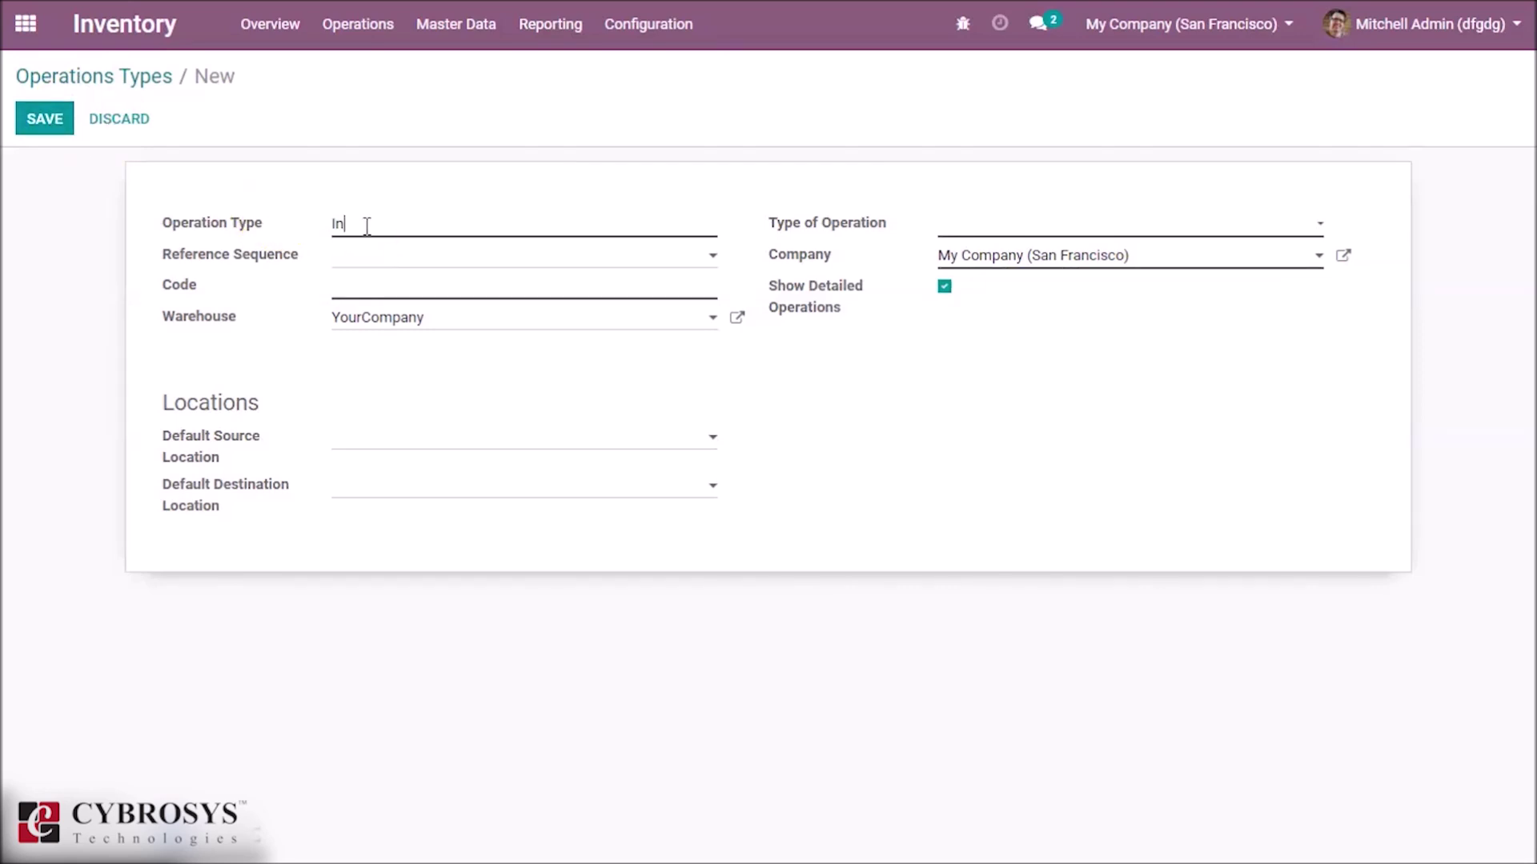
{"action": "type", "text": "ternal Transfers"}
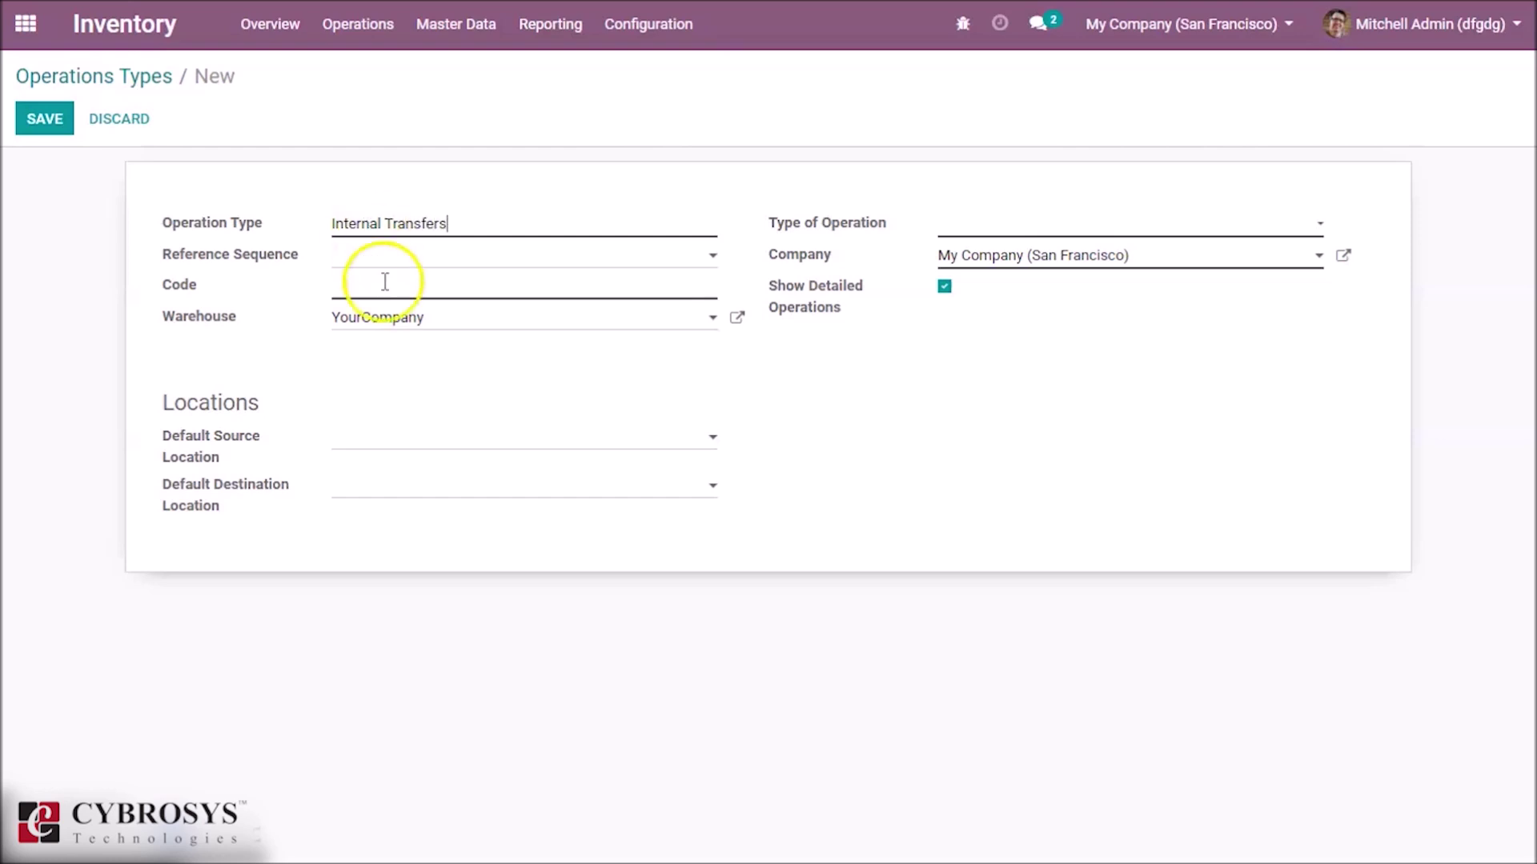
{"action": "left_click", "coordinate": [375, 256]}
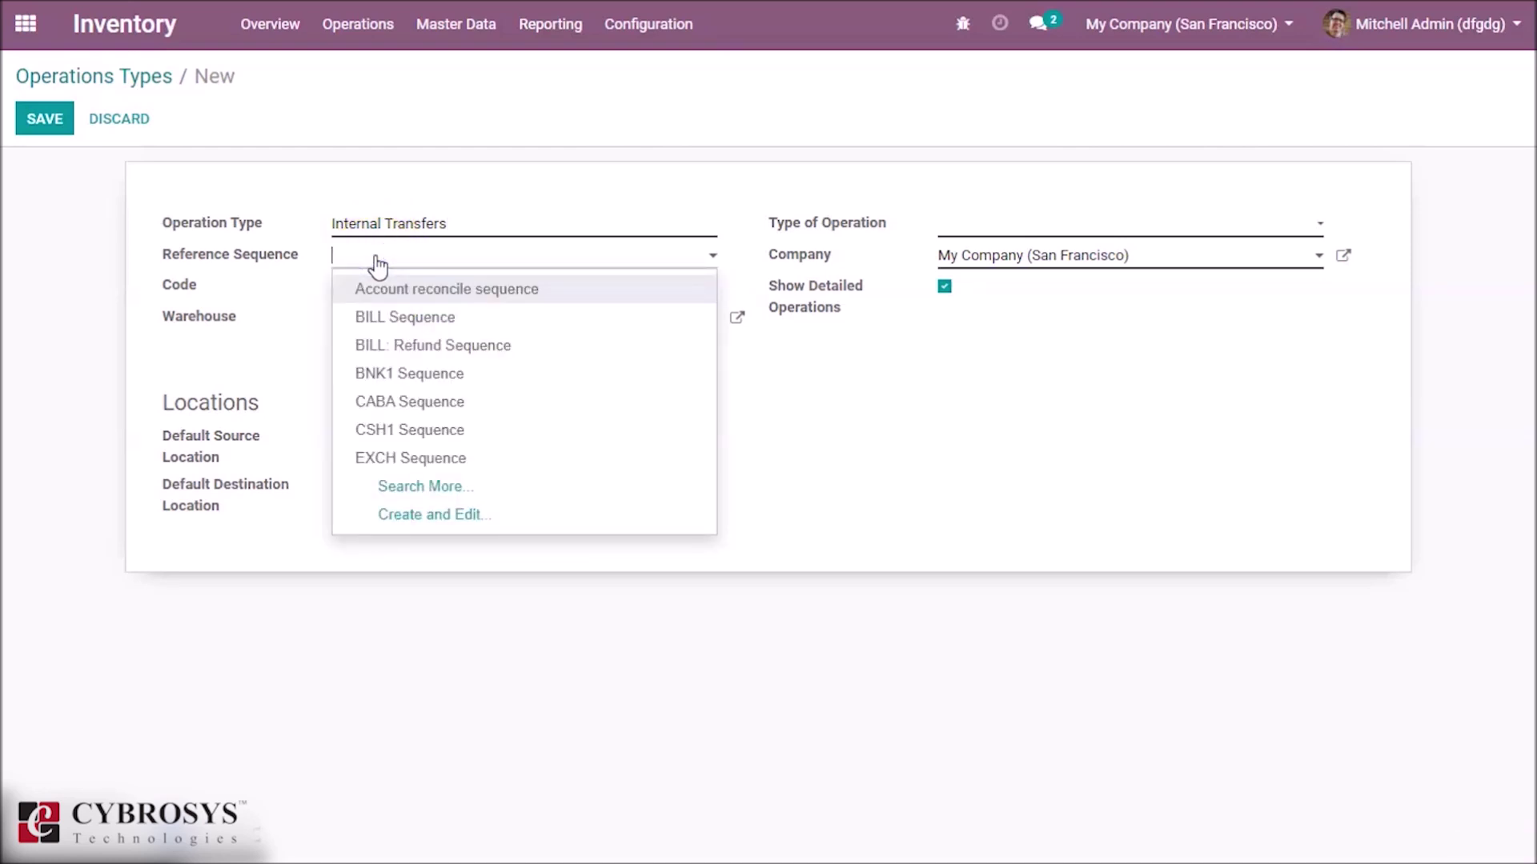
{"action": "type", "text": "Y"}
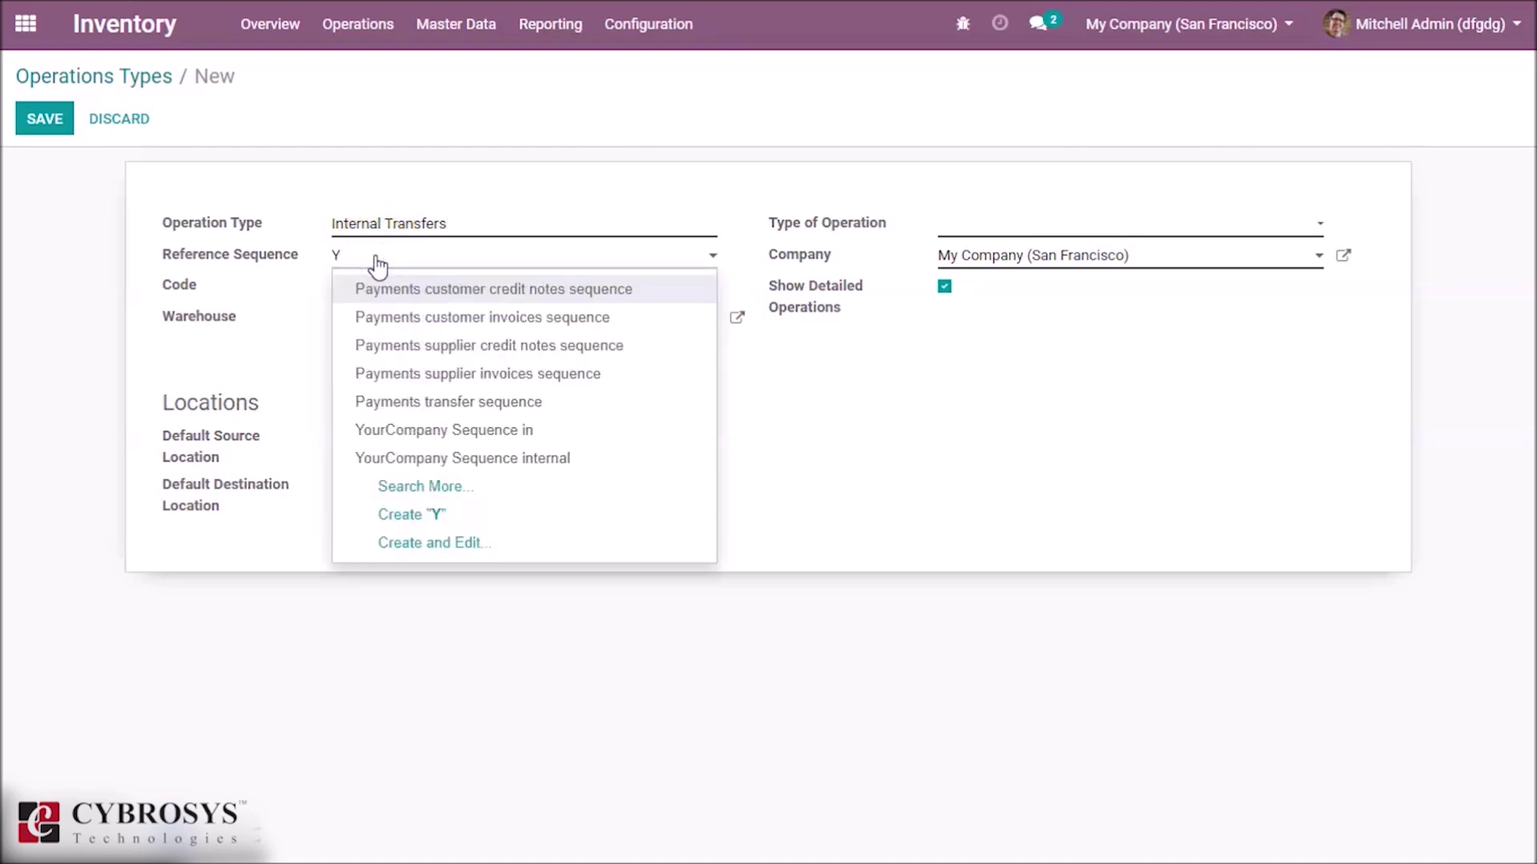
{"action": "type", "text": "our"}
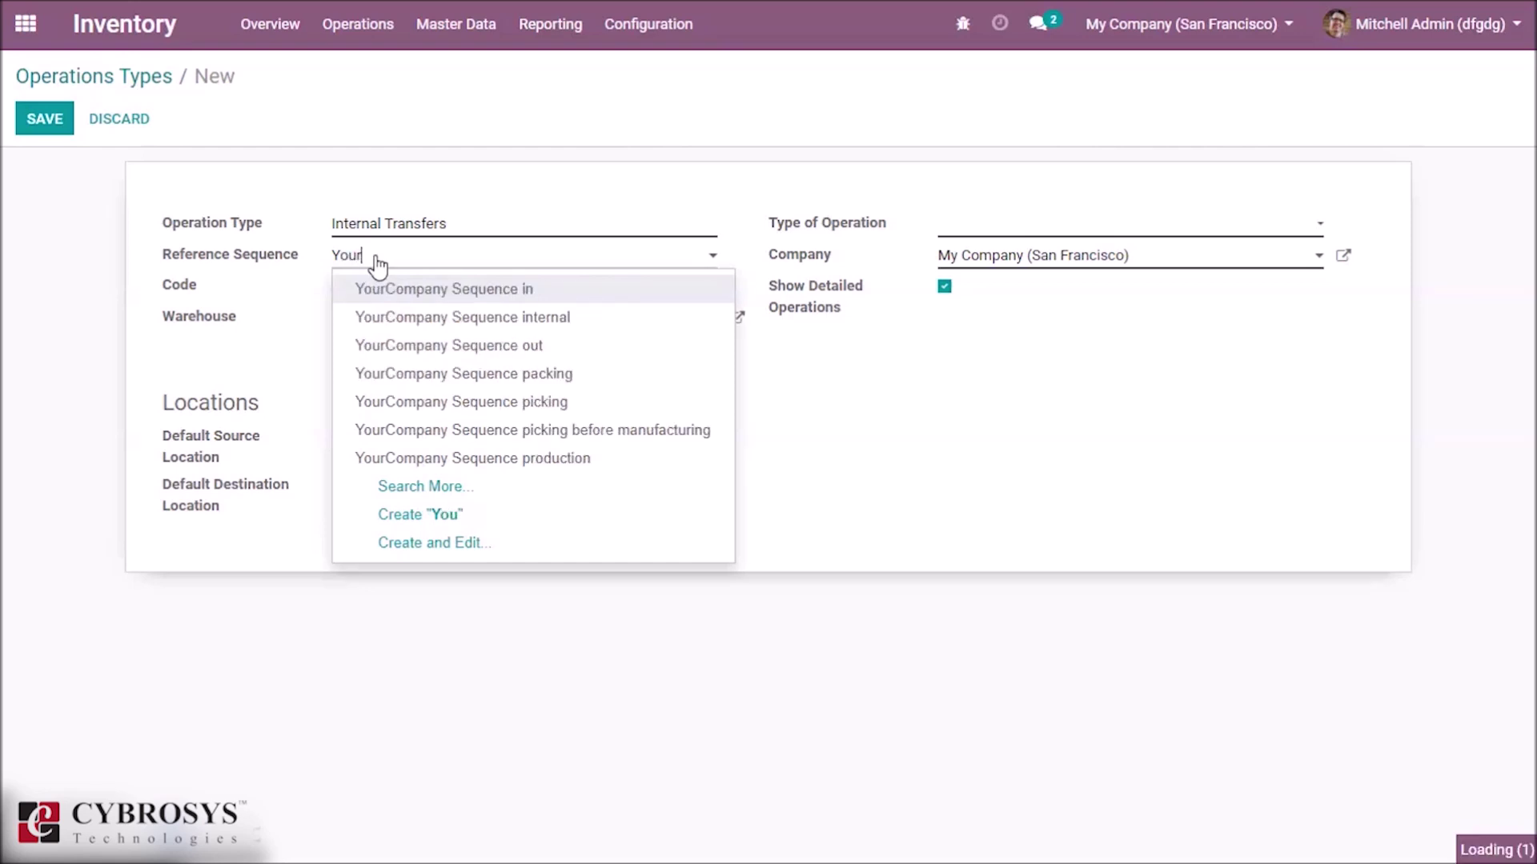
{"action": "left_click", "coordinate": [398, 294]}
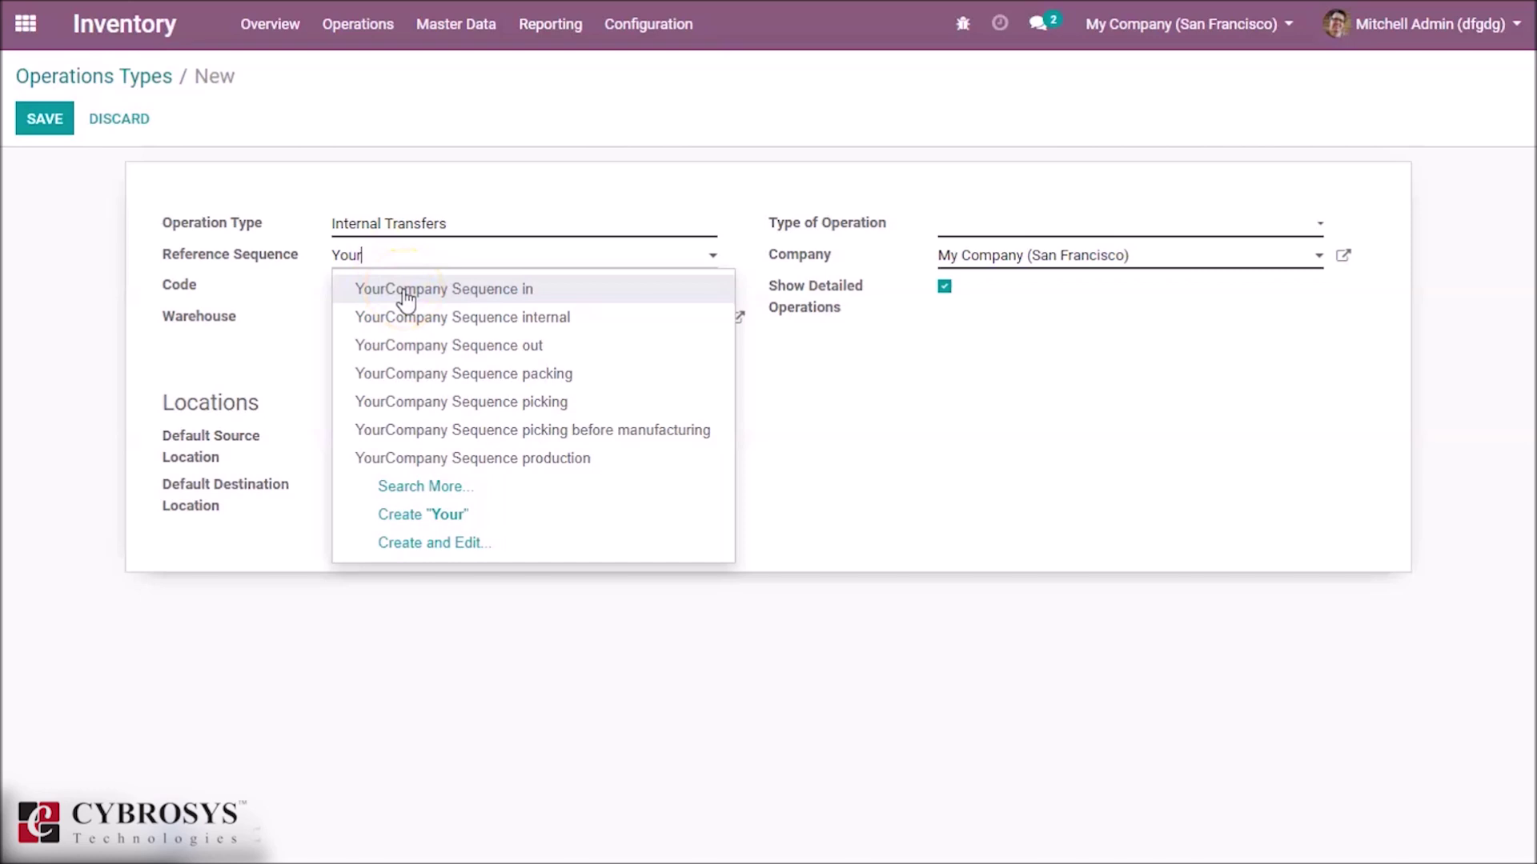
{"action": "left_click", "coordinate": [457, 319]}
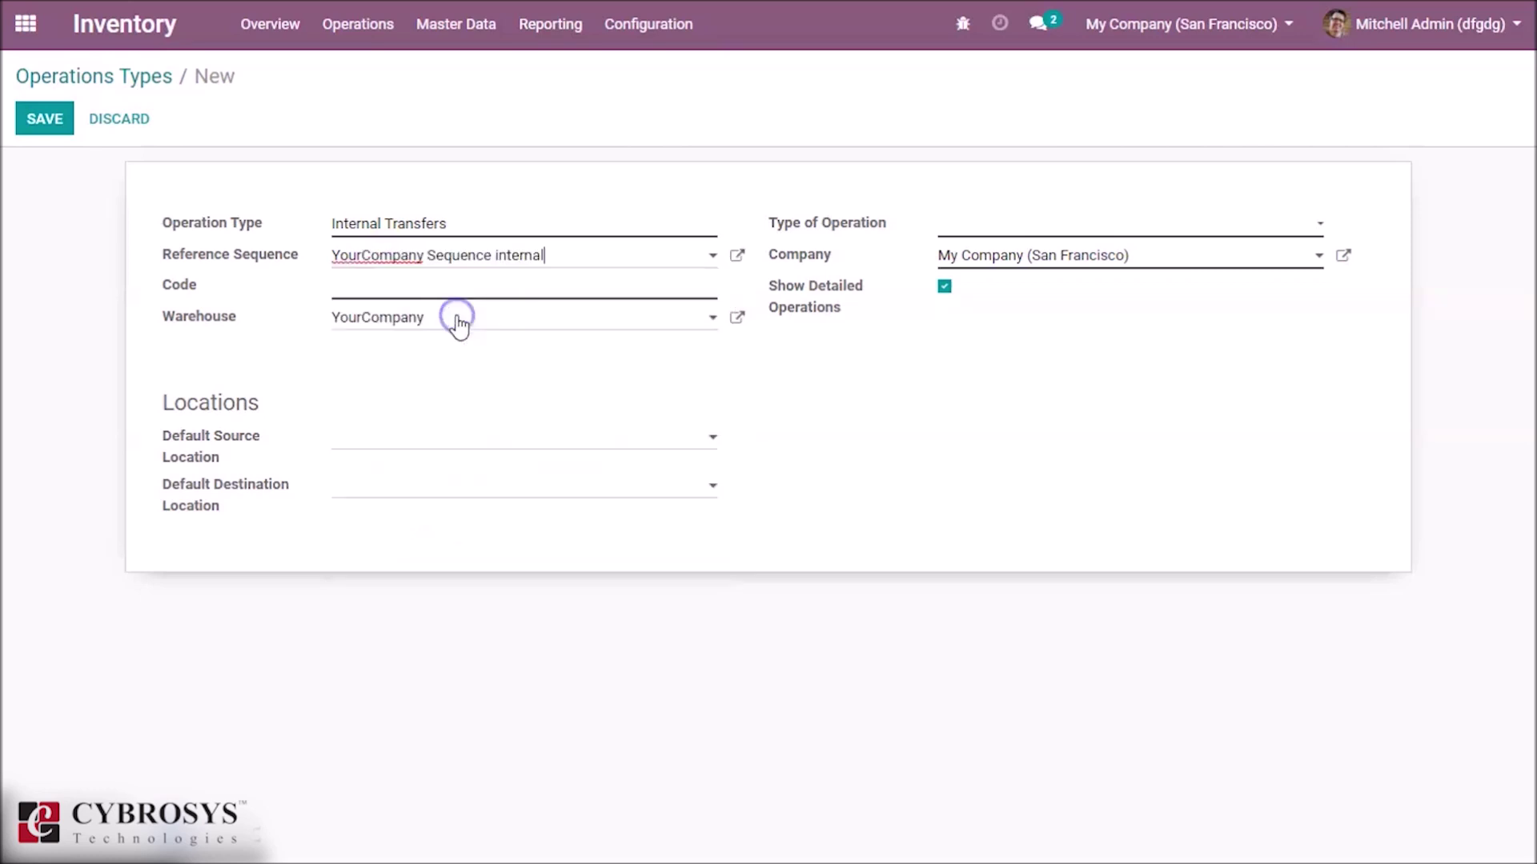
Set the operation code to INT and keep YourCompany as the warehouse.
{"action": "left_click", "coordinate": [488, 286]}
{"action": "type", "text": "INT"}
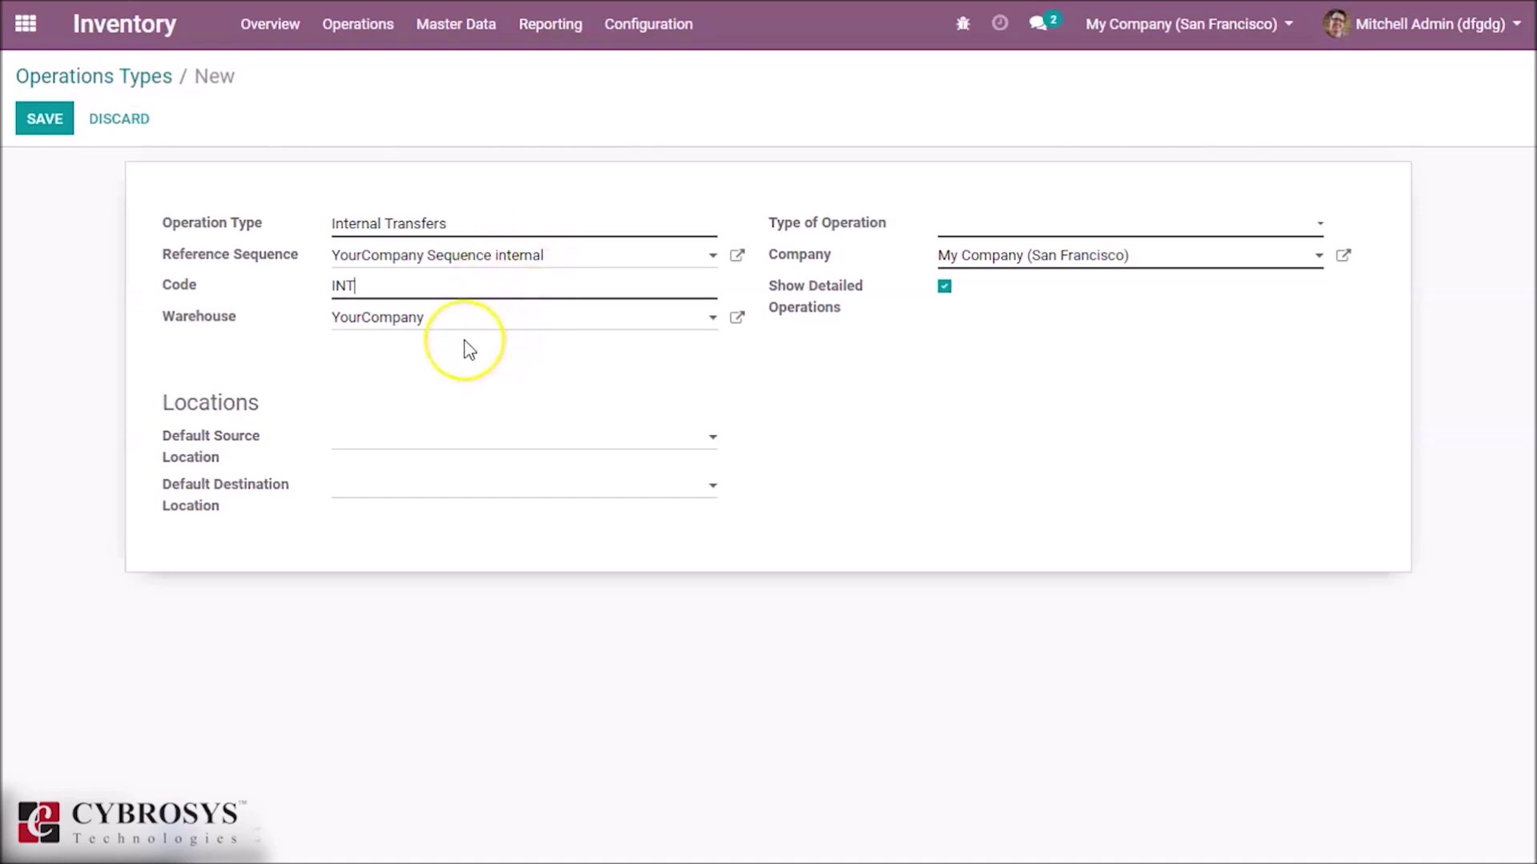
{"action": "left_click", "coordinate": [476, 318]}
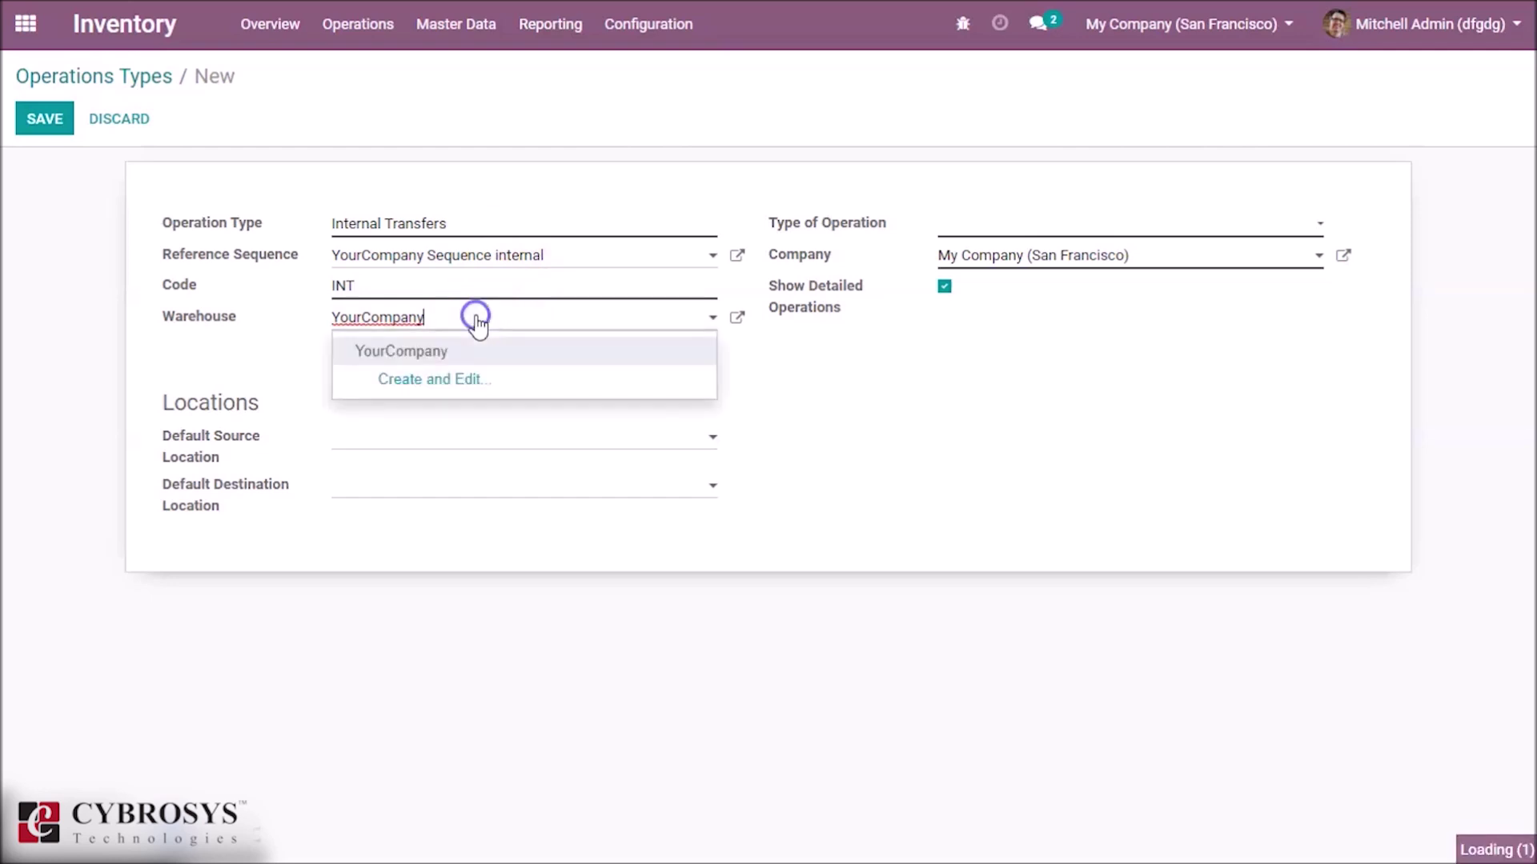
{"action": "left_click", "coordinate": [477, 319]}
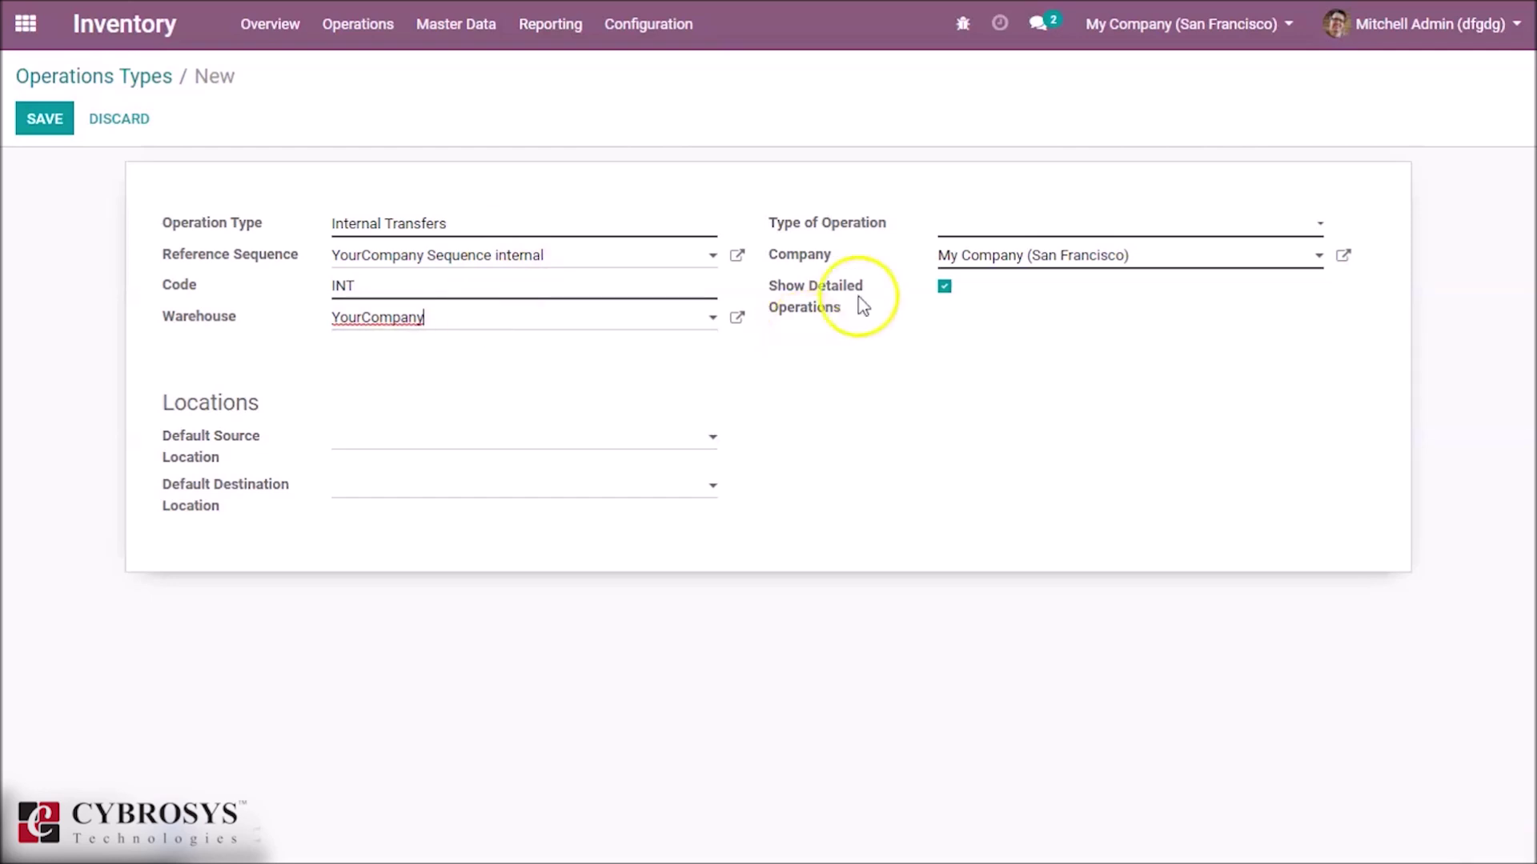
{"action": "left_click", "coordinate": [1052, 224]}
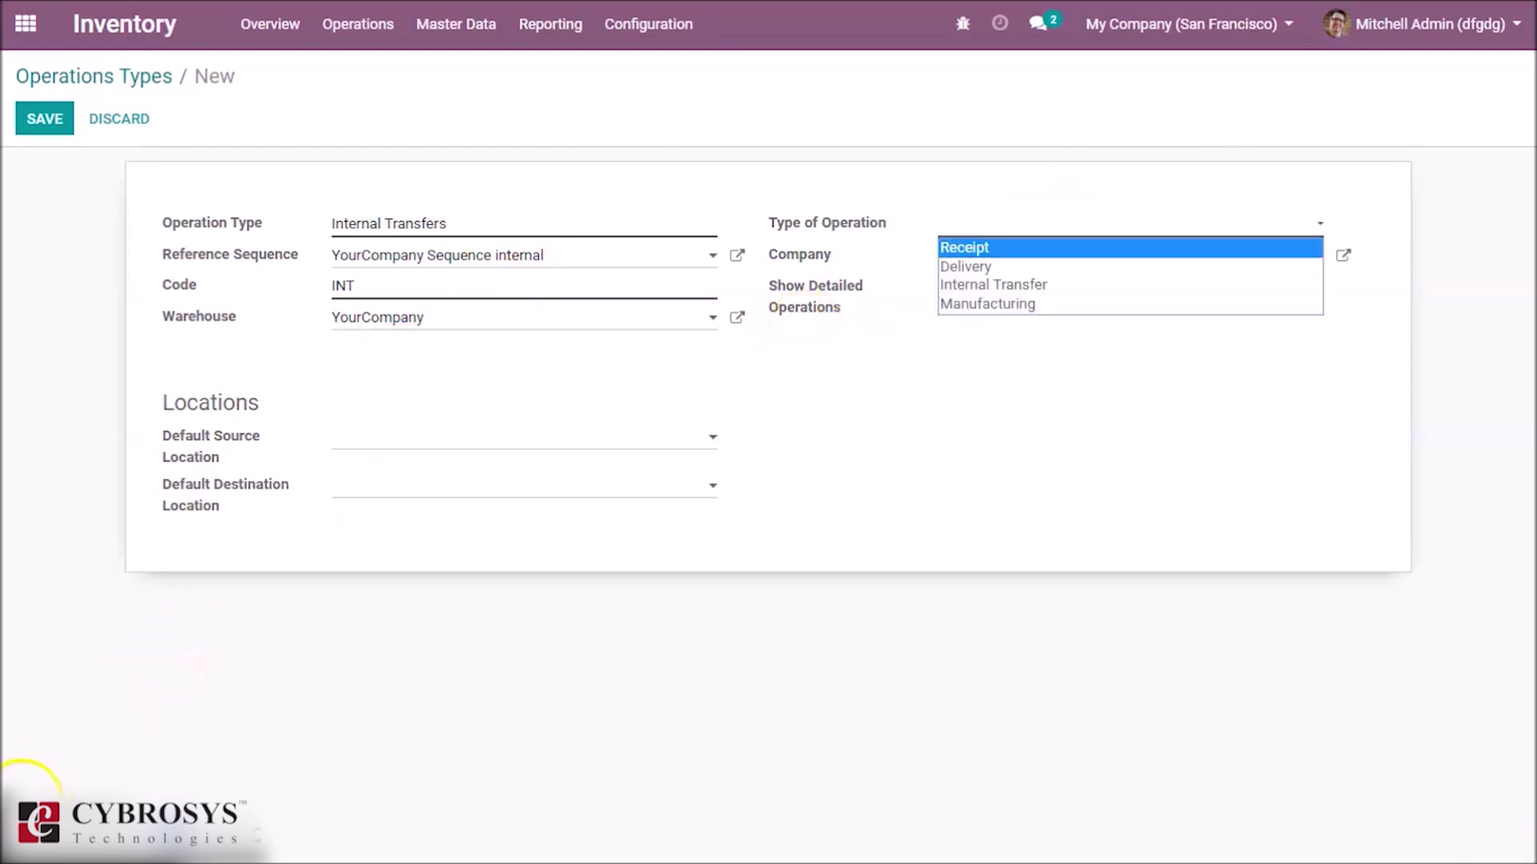
Set the type of operation to Internal Transfer.
{"action": "left_click", "coordinate": [1080, 223]}
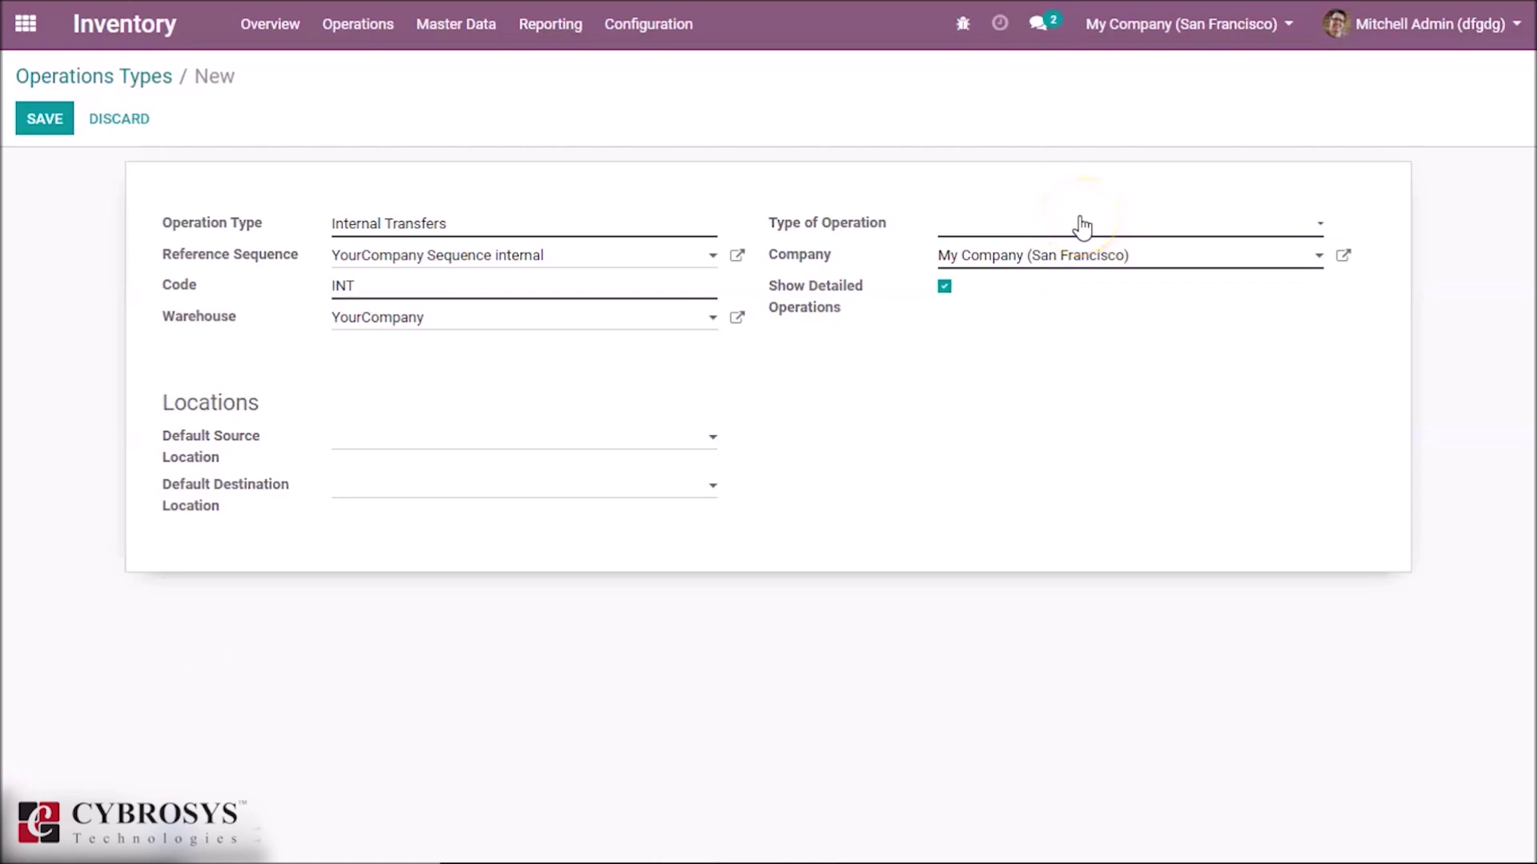
{"action": "left_click", "coordinate": [1084, 229]}
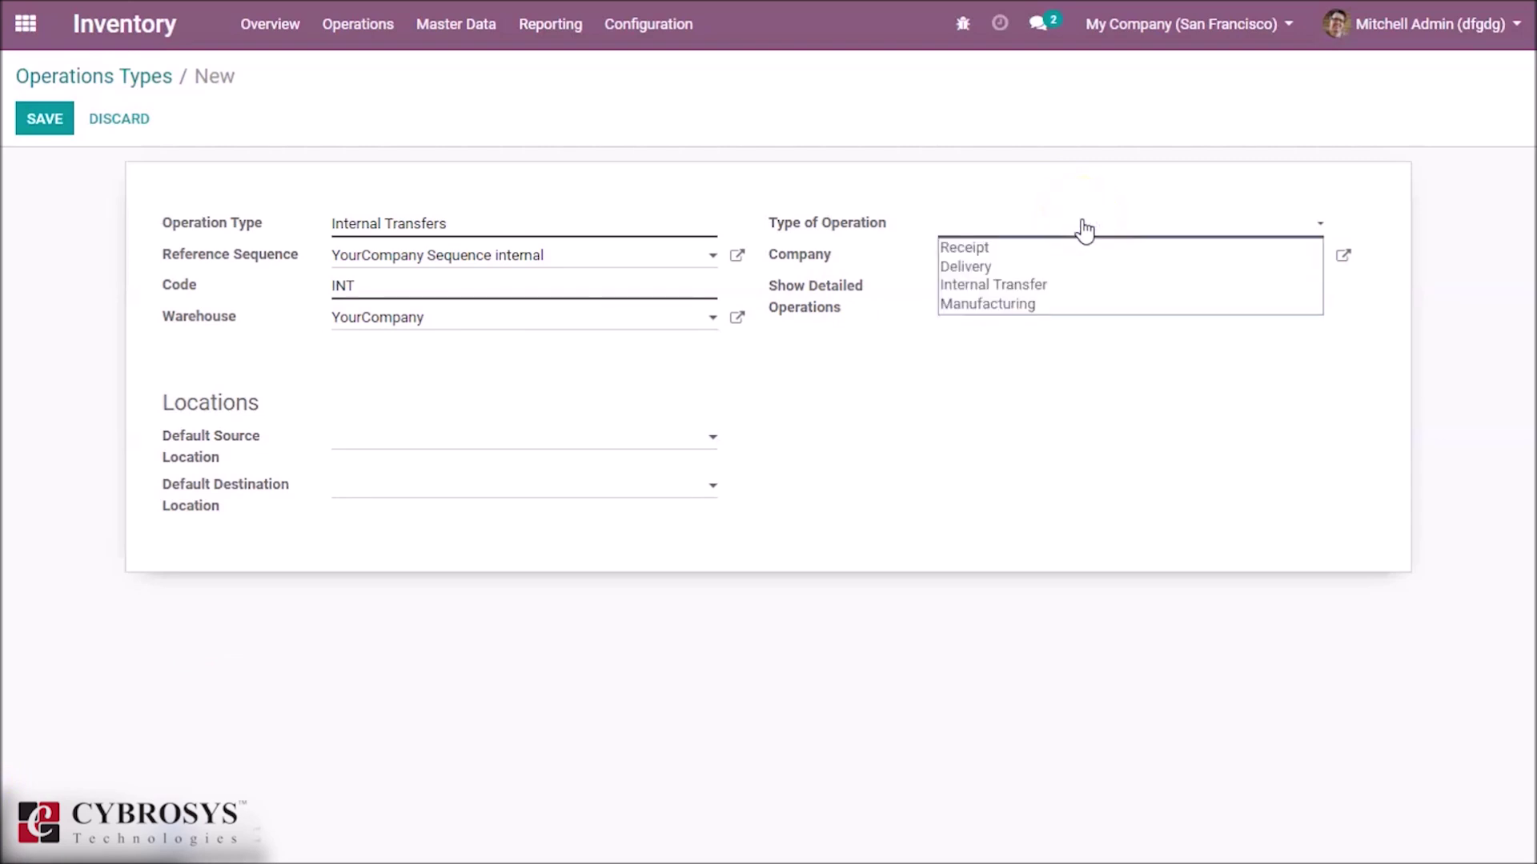
{"action": "left_click", "coordinate": [1055, 284]}
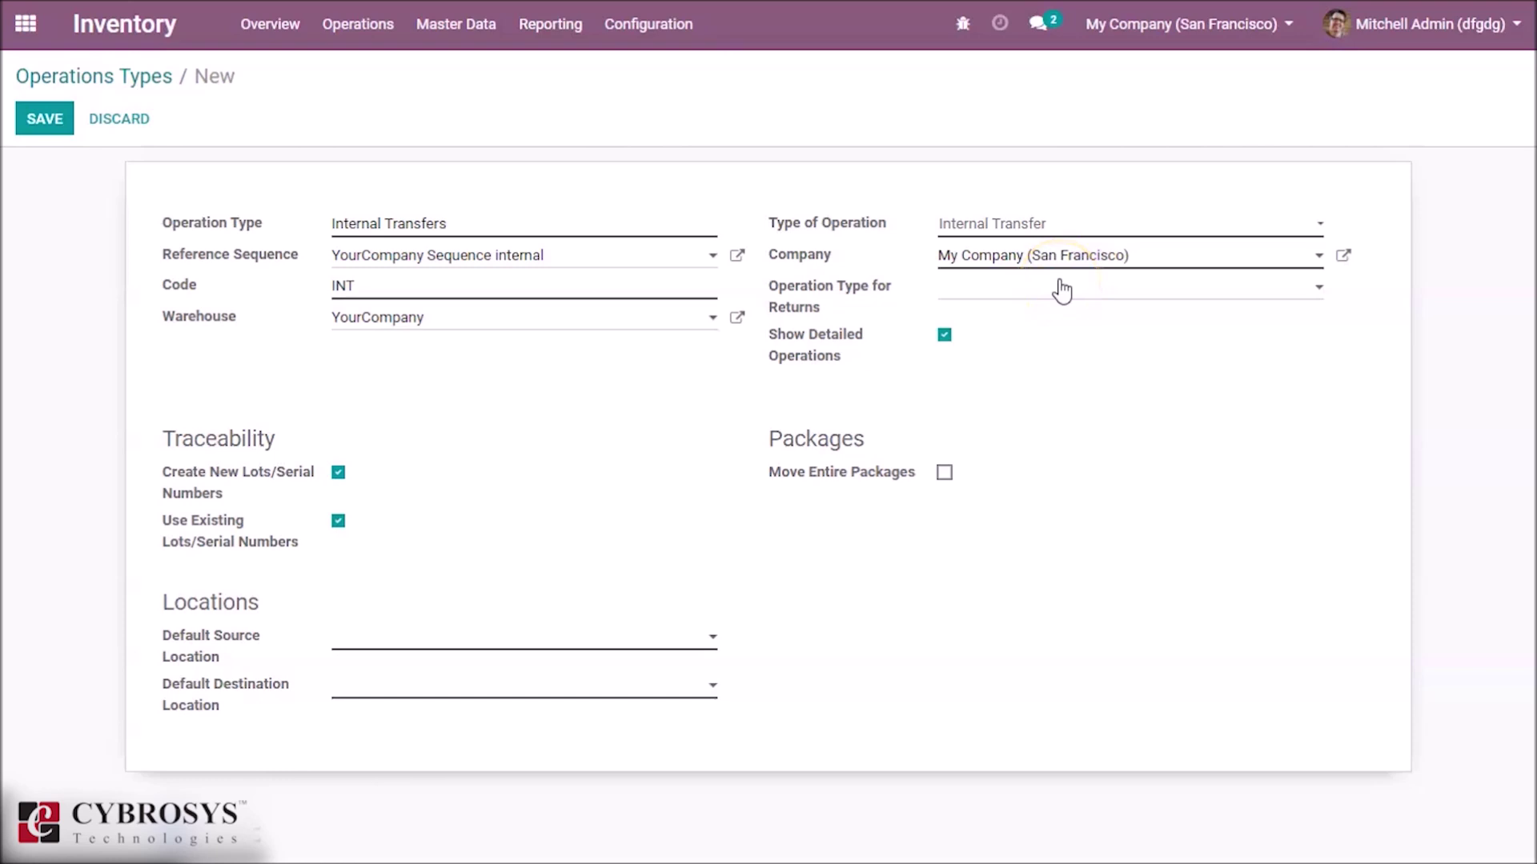
Leave Operation Type for Returns empty after reviewing its options.
{"action": "left_click", "coordinate": [1037, 294]}
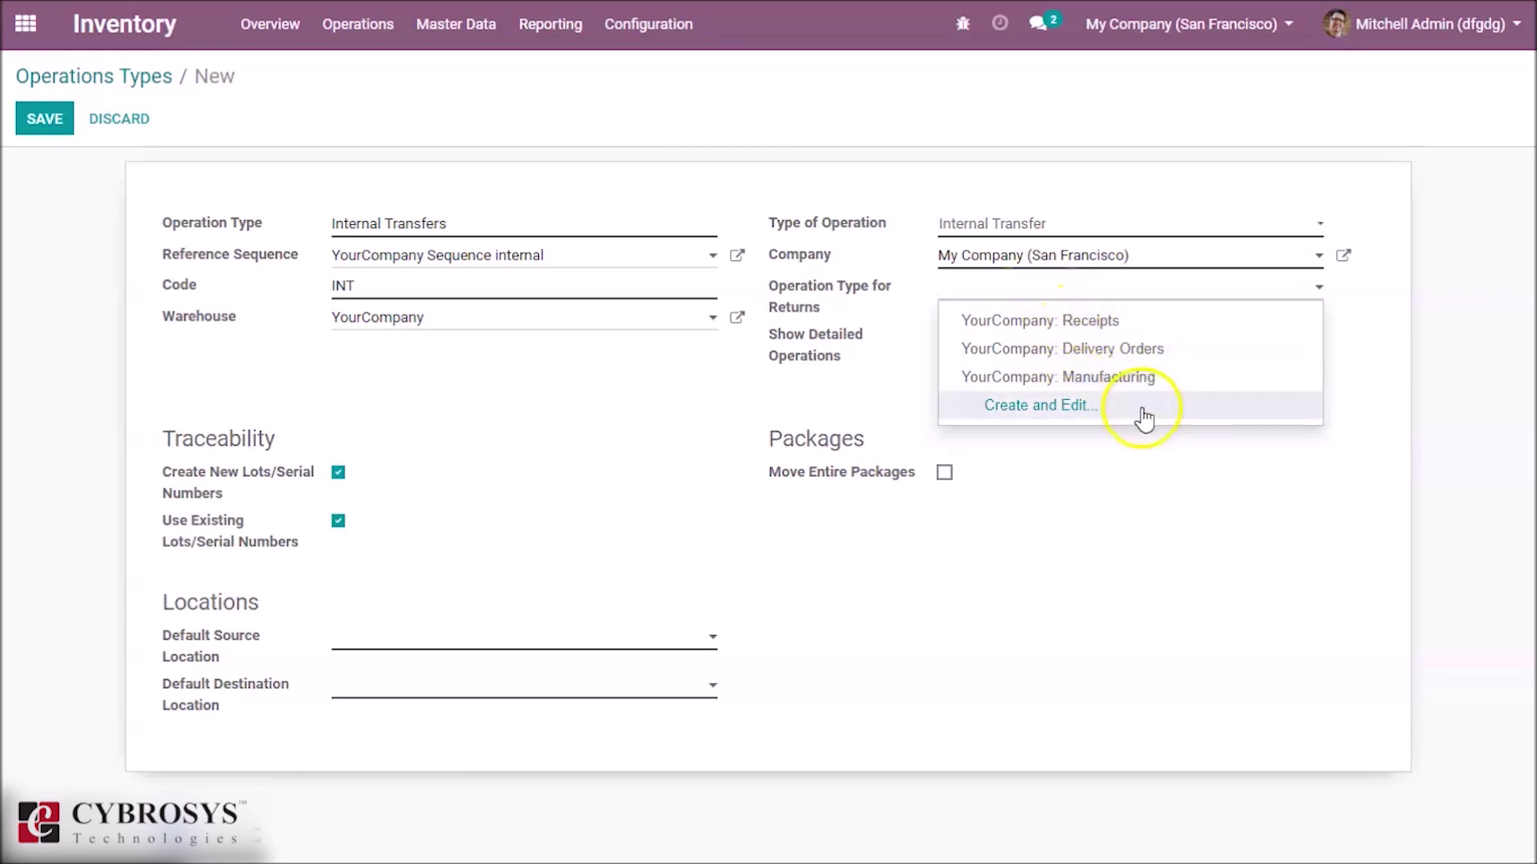
{"action": "left_click", "coordinate": [1134, 496]}
{"action": "left_click", "coordinate": [943, 333]}
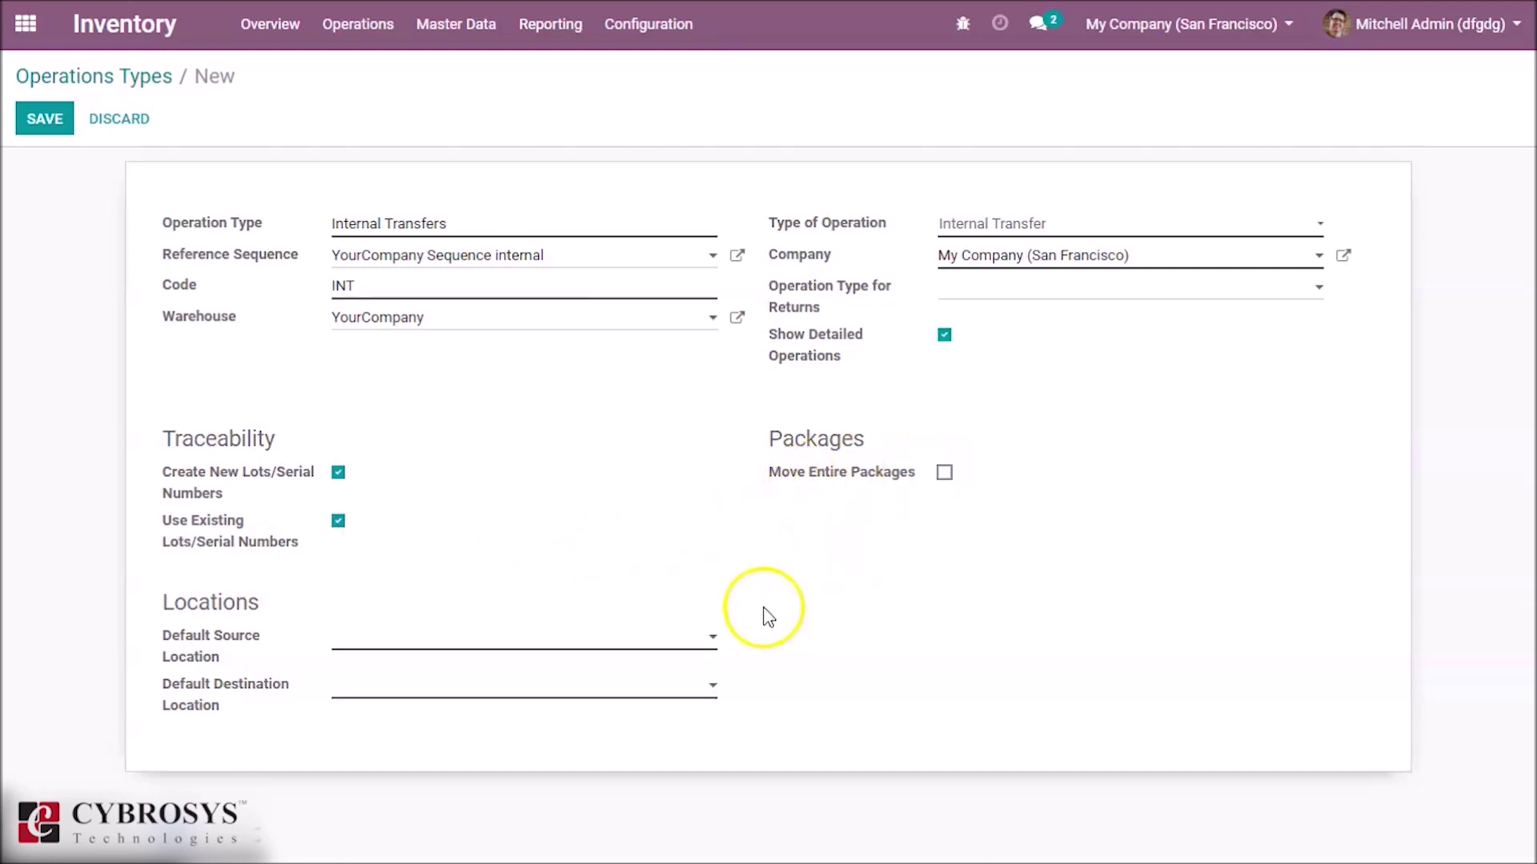
{"action": "left_click", "coordinate": [433, 645]}
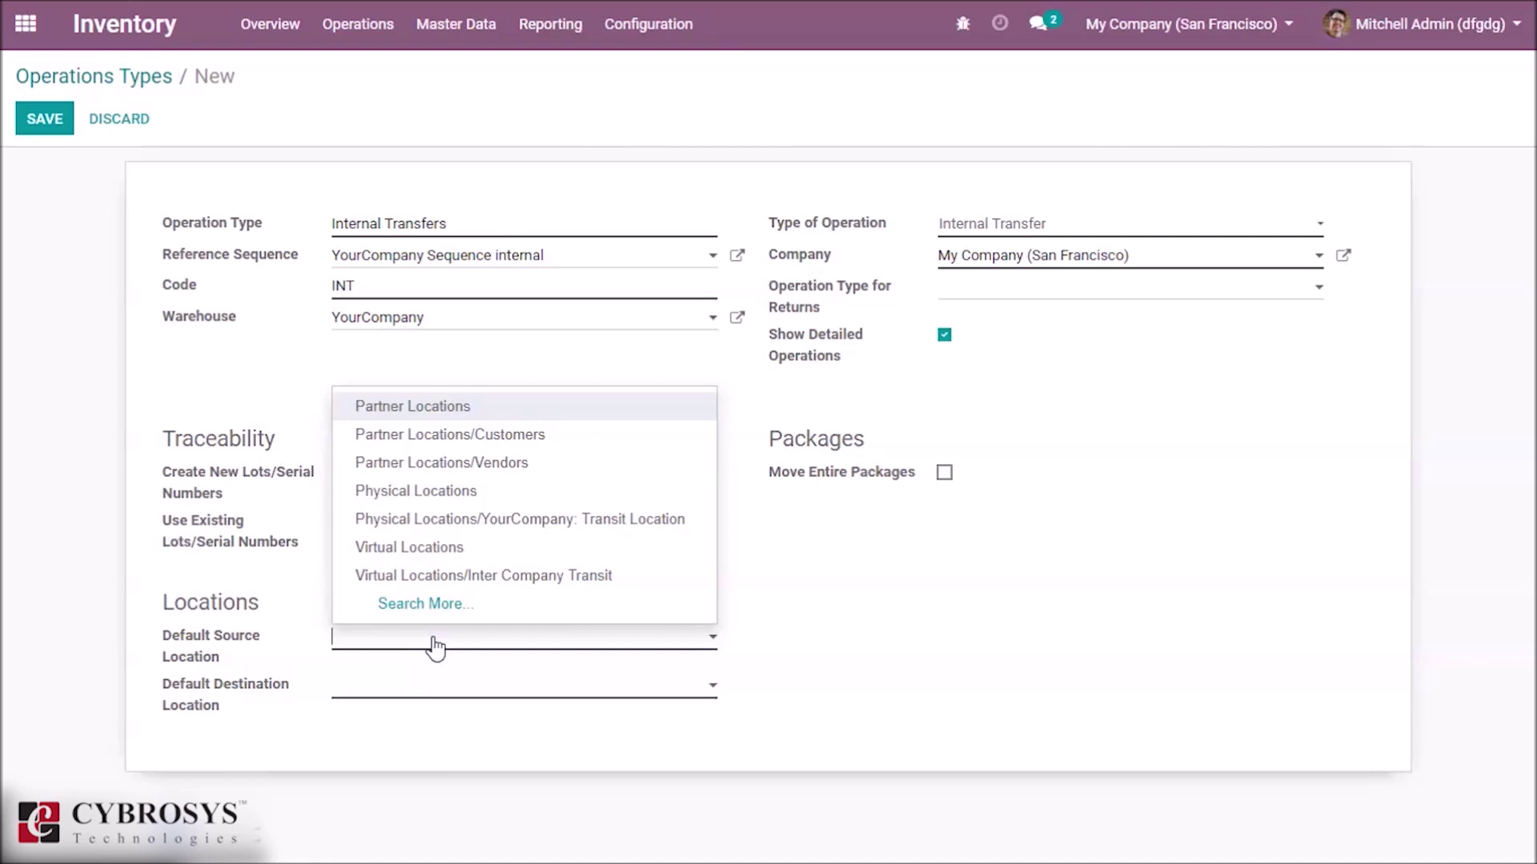
Pick WH/Stock as both default source and destination location, then save the operation type.
{"action": "type", "text": "WH"}
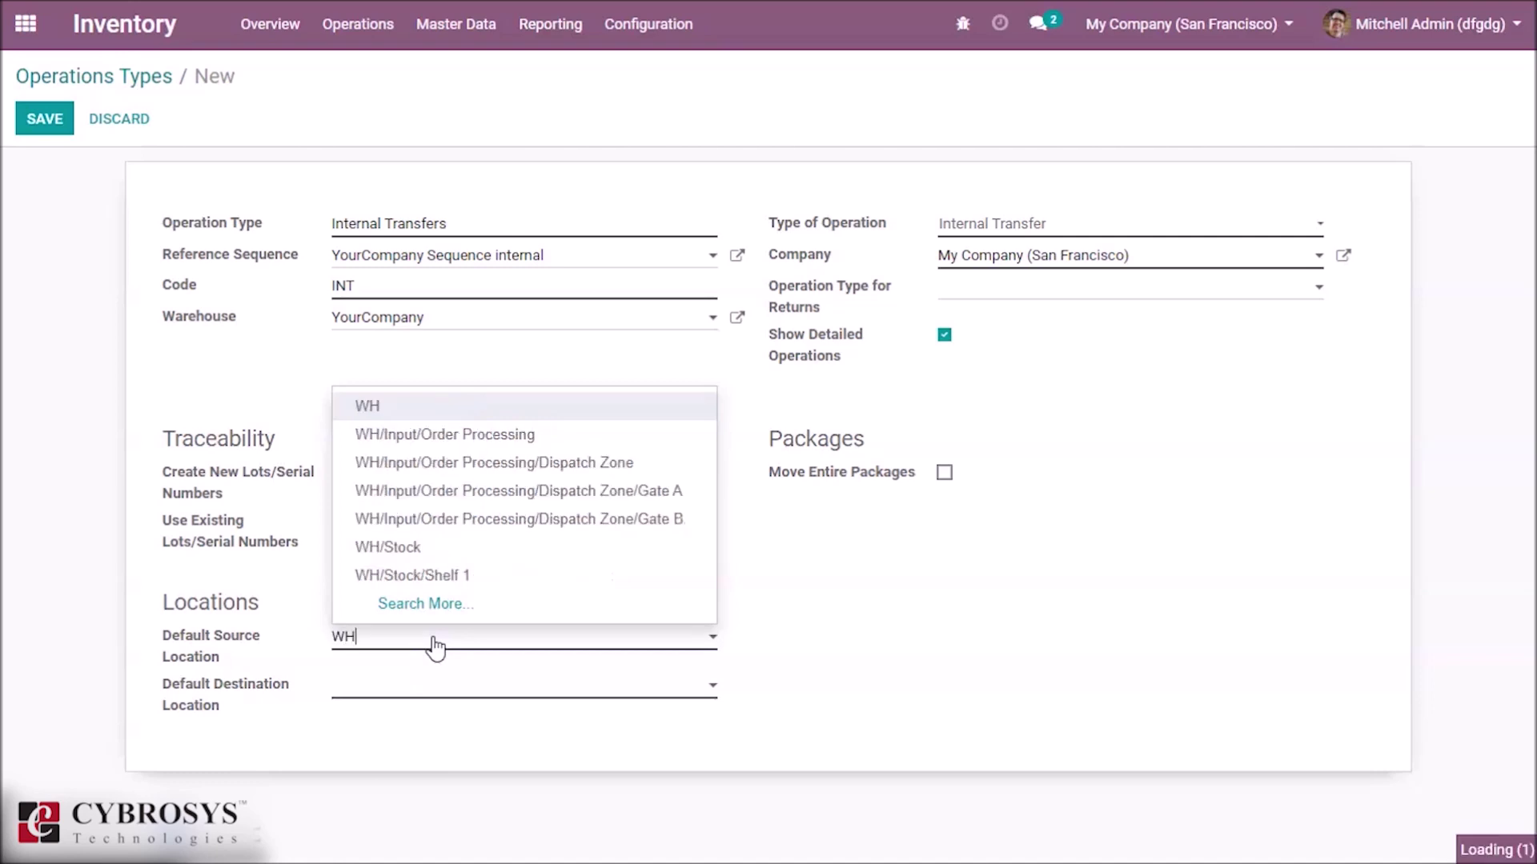
{"action": "left_click", "coordinate": [430, 561]}
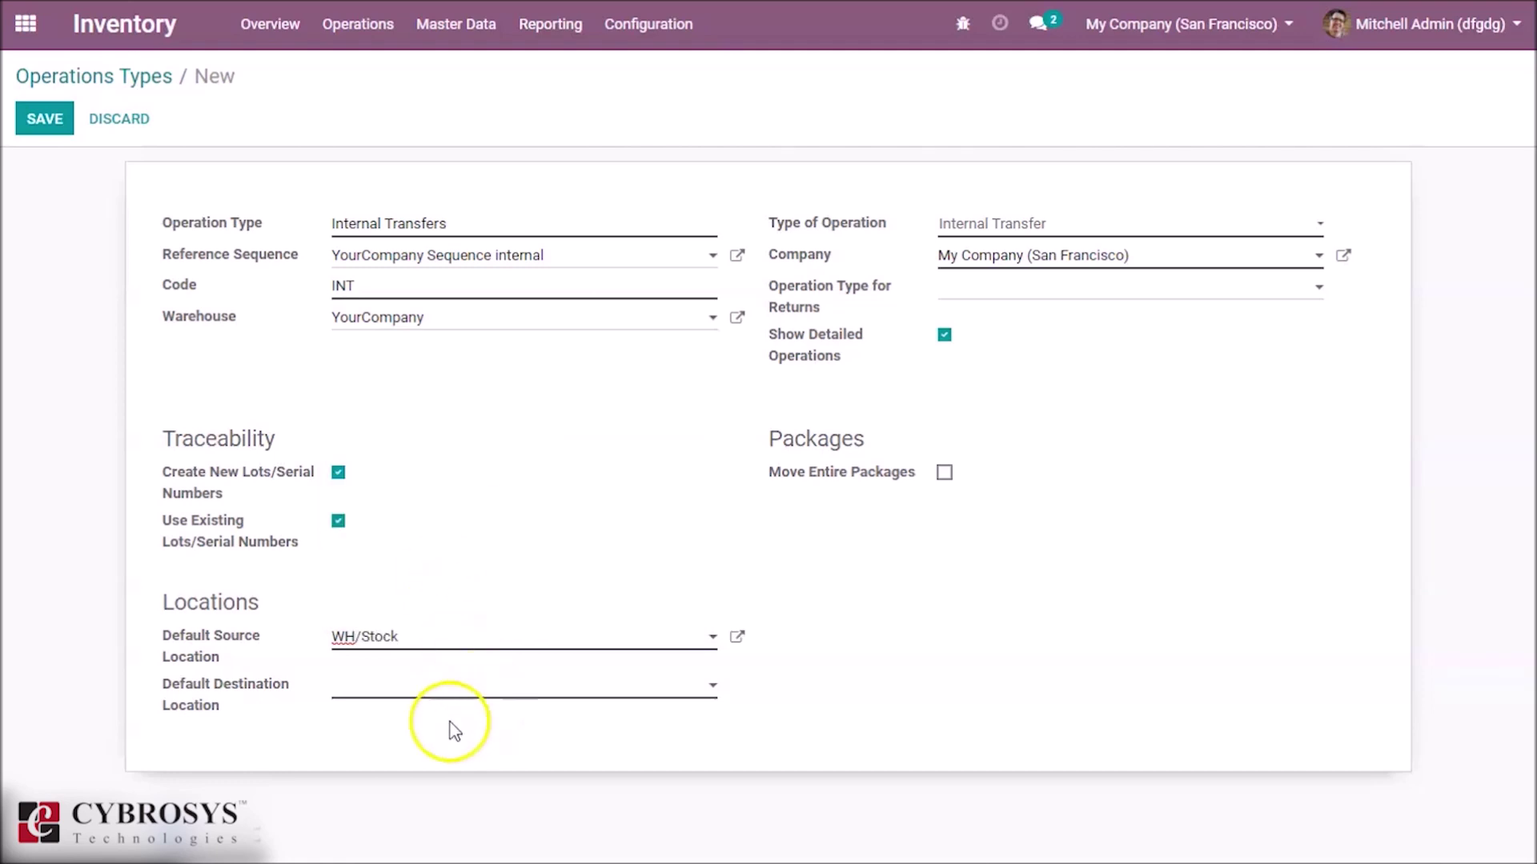
{"action": "left_click", "coordinate": [468, 695]}
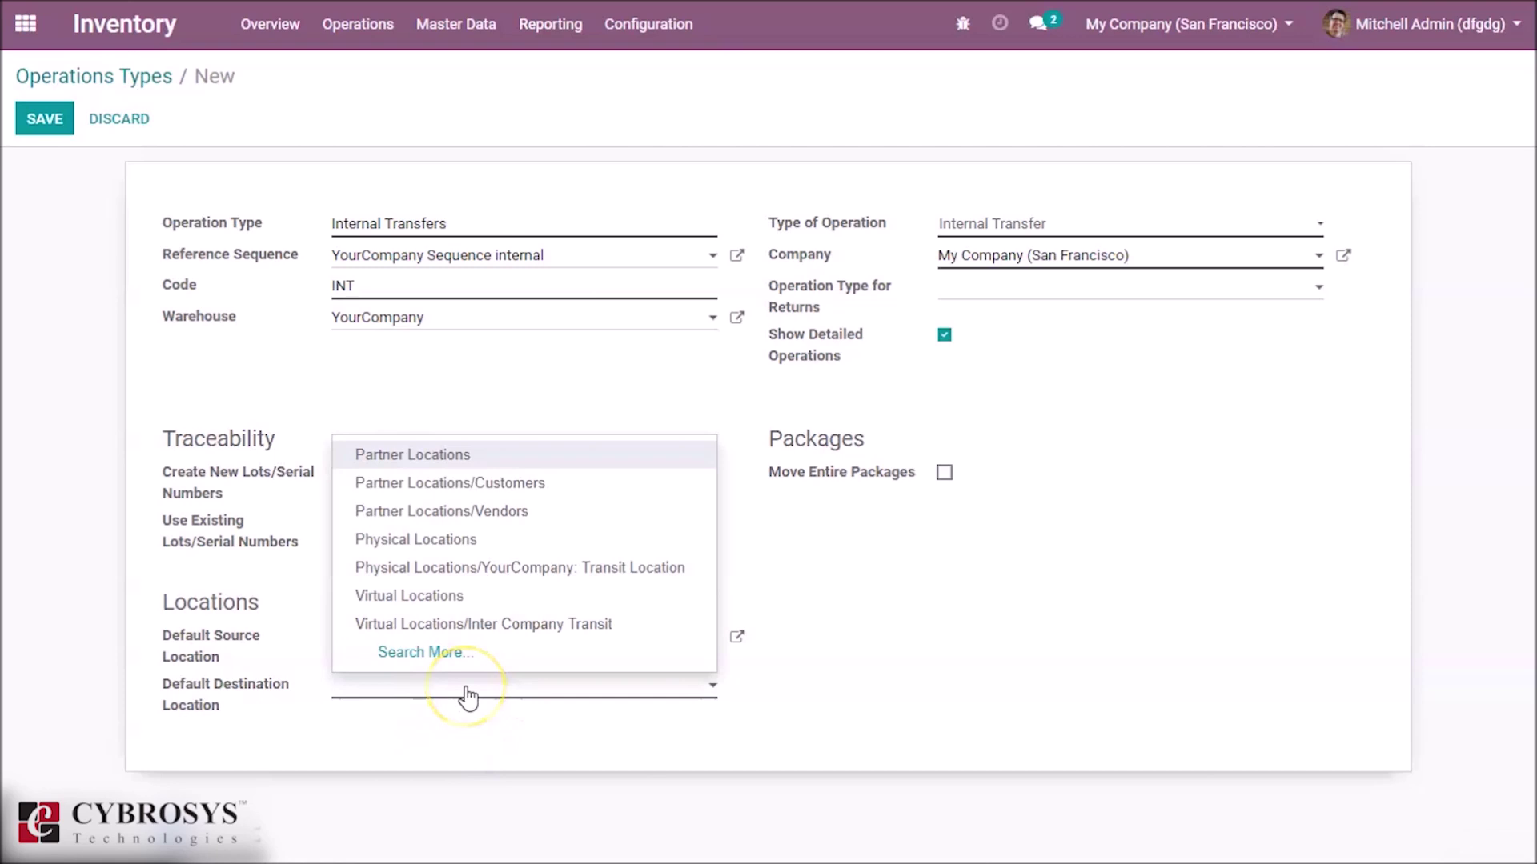
{"action": "type", "text": "WH"}
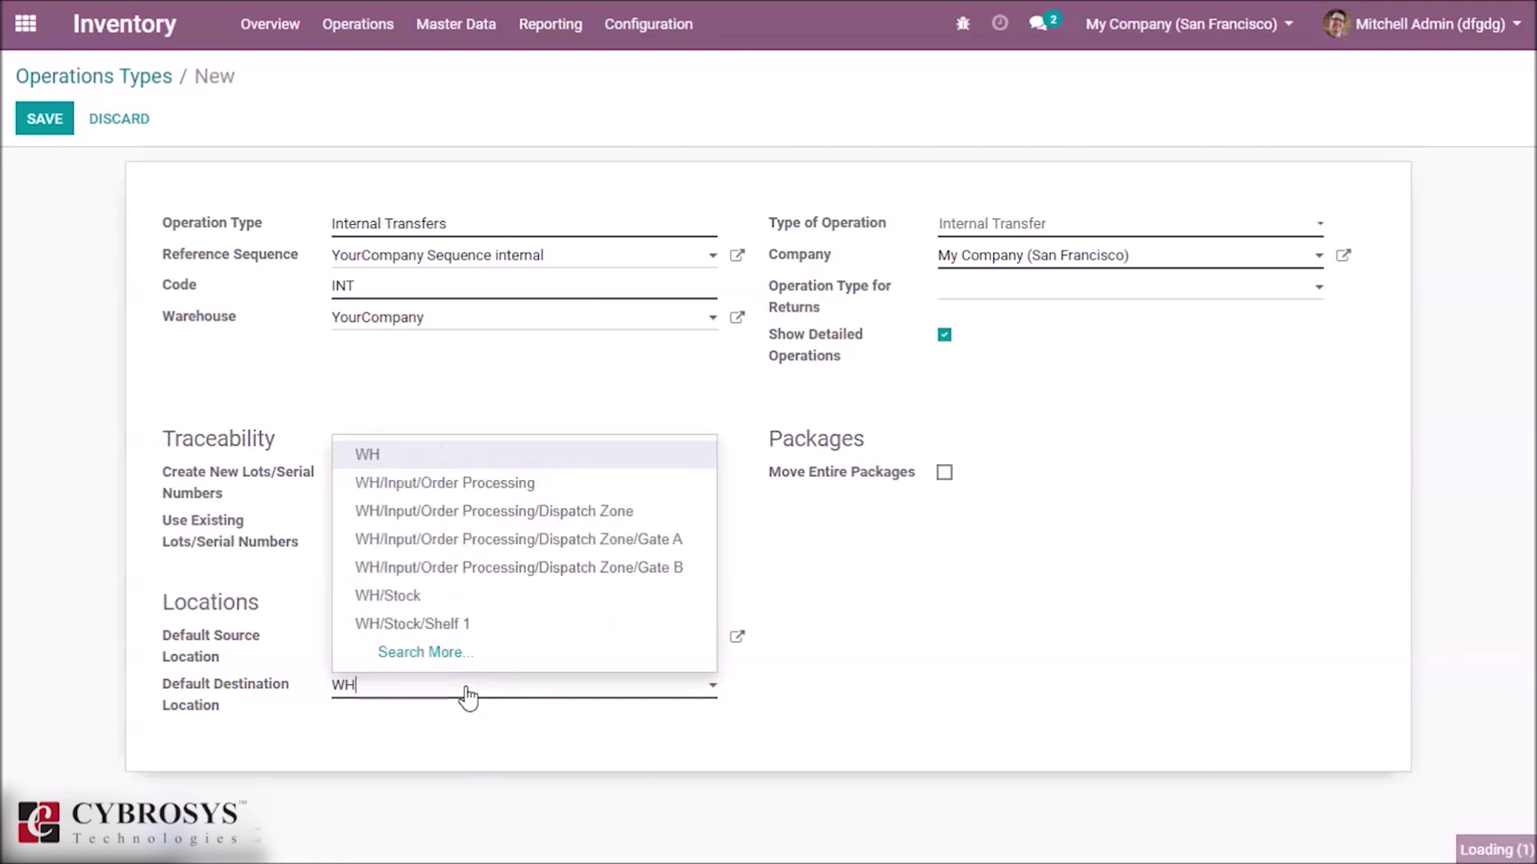
{"action": "left_click", "coordinate": [458, 594]}
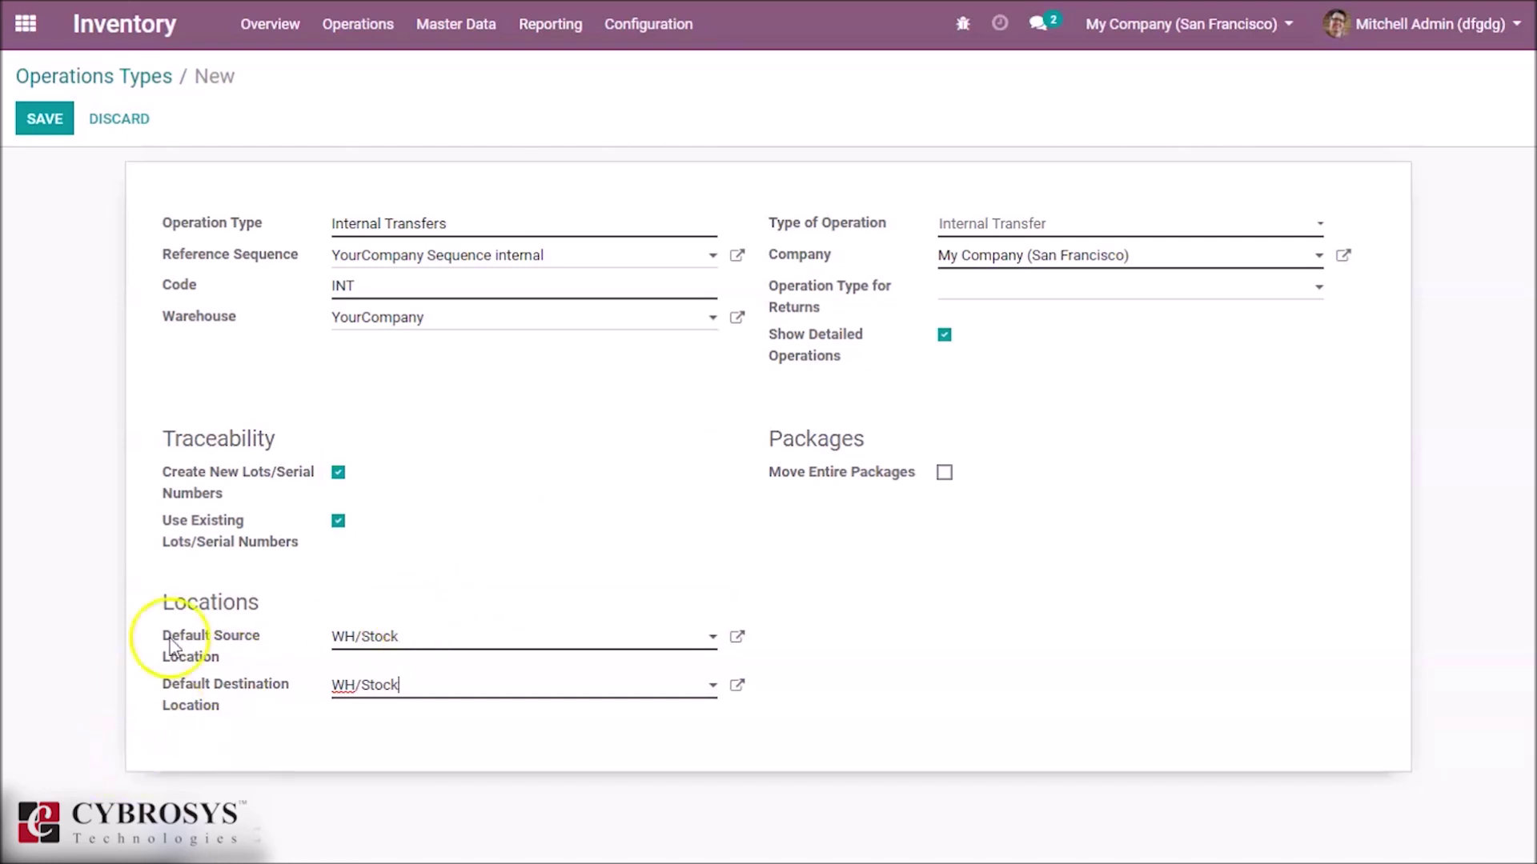
{"action": "left_click", "coordinate": [40, 118]}
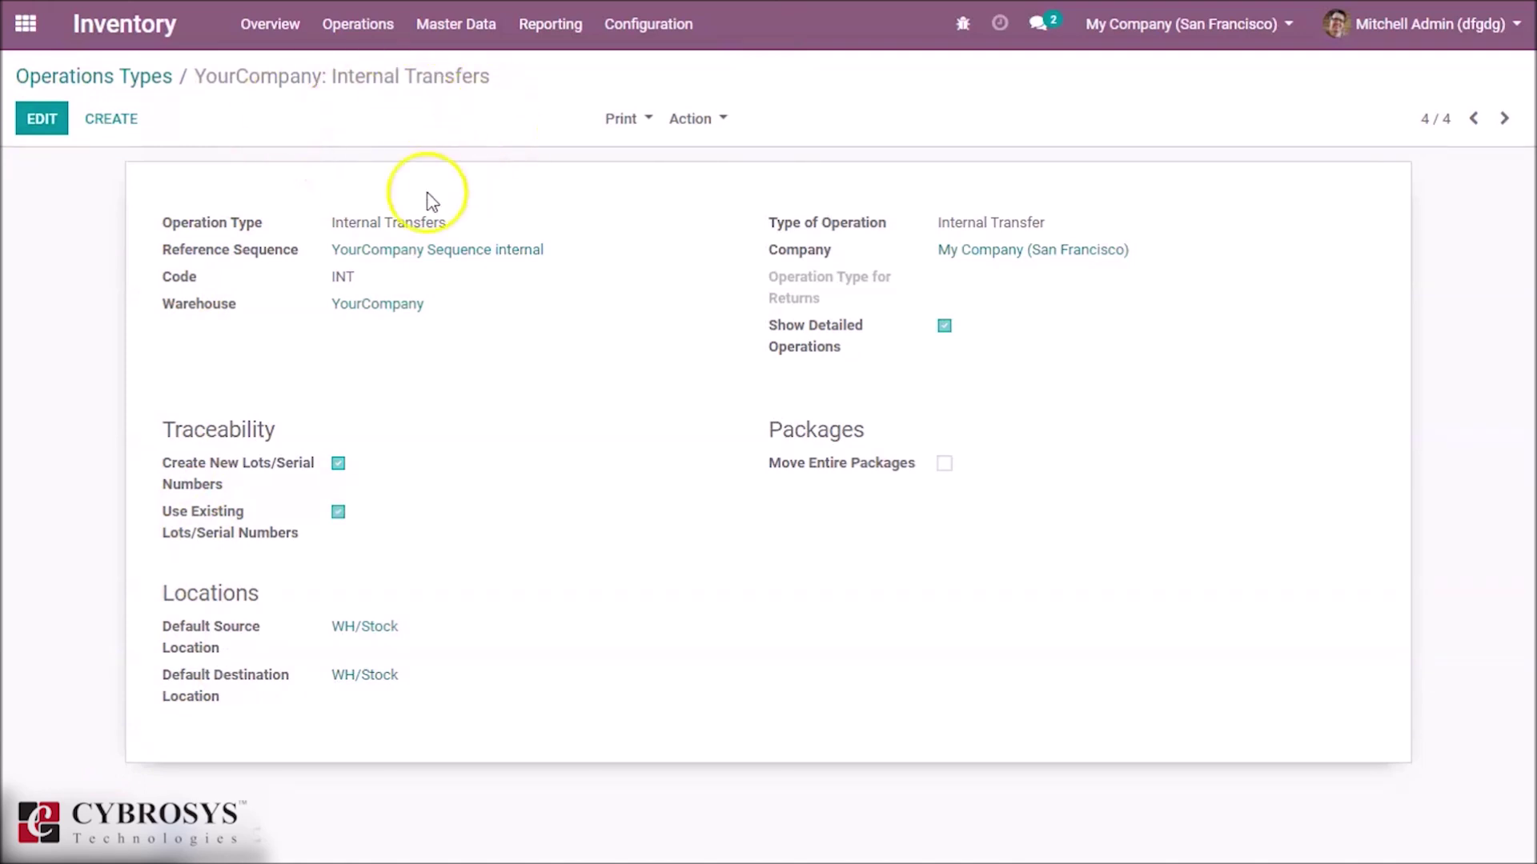
Go to Operations > Transfers and start a new transfer.
{"action": "left_click", "coordinate": [364, 24]}
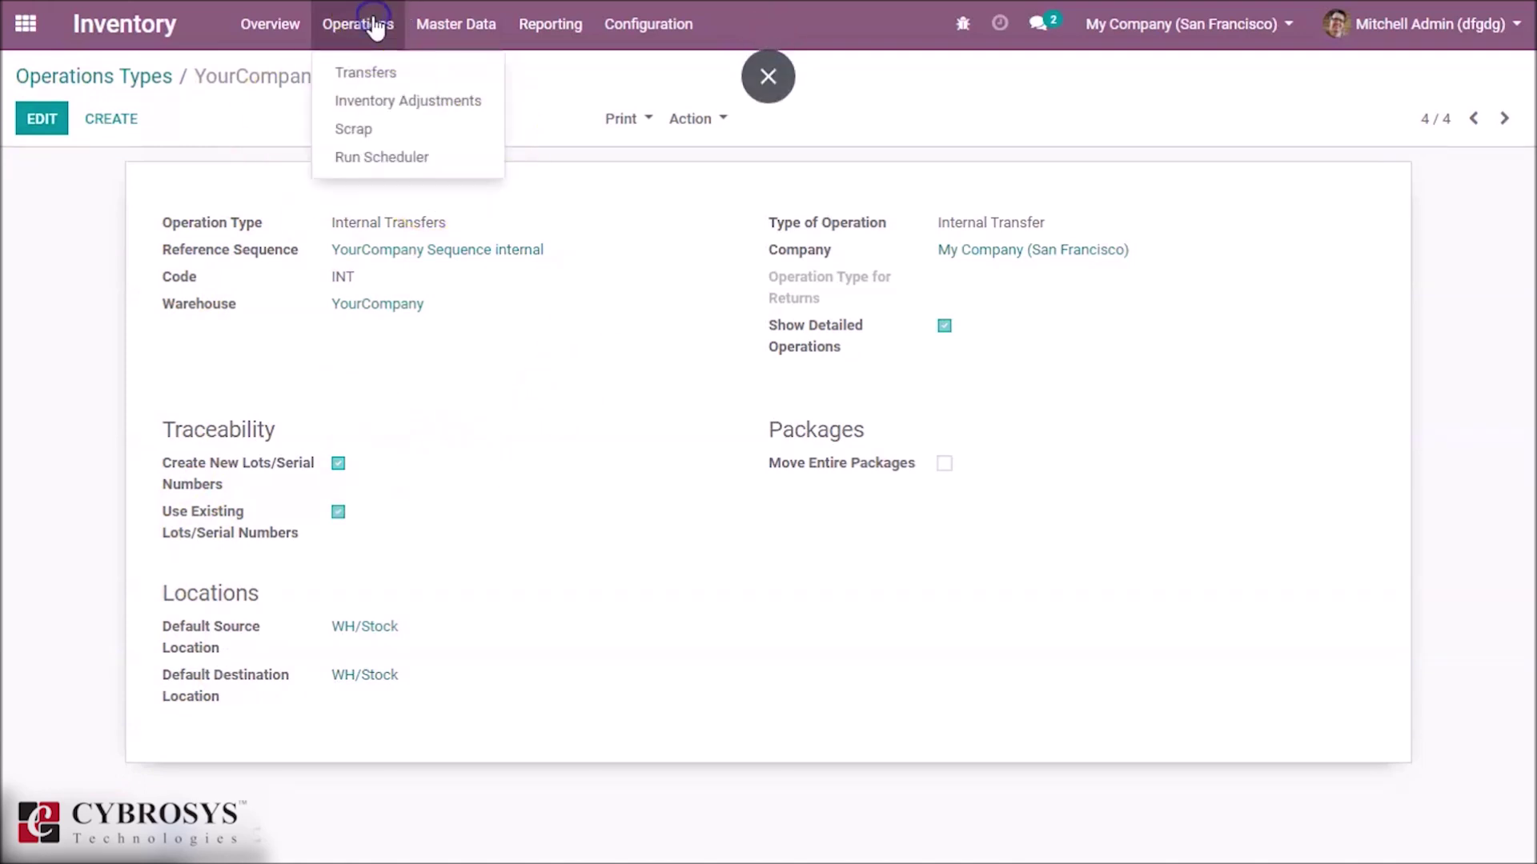
{"action": "left_click", "coordinate": [376, 70]}
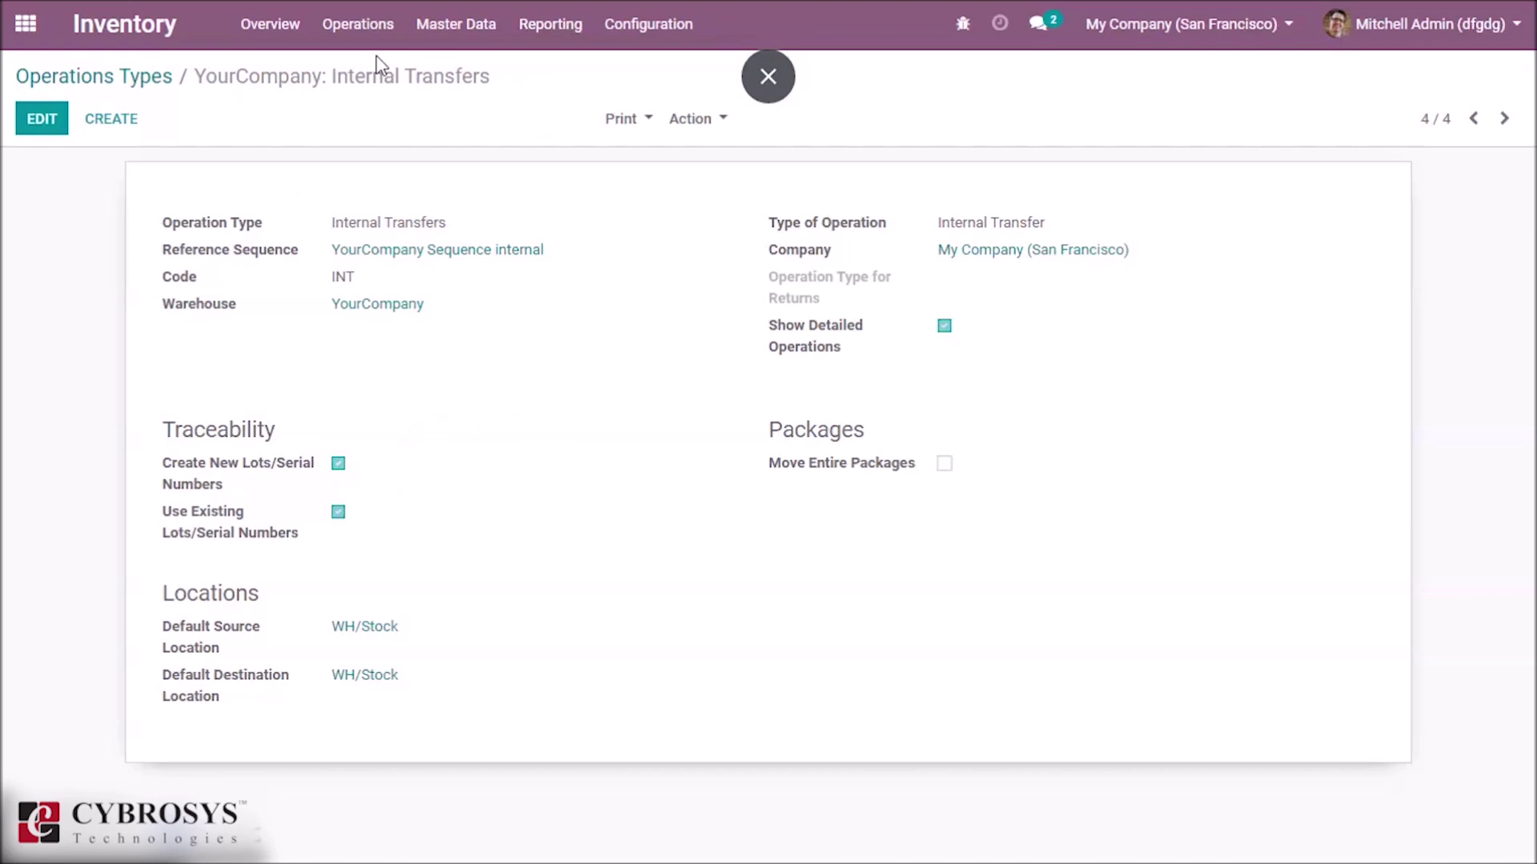
{"action": "left_click", "coordinate": [360, 24]}
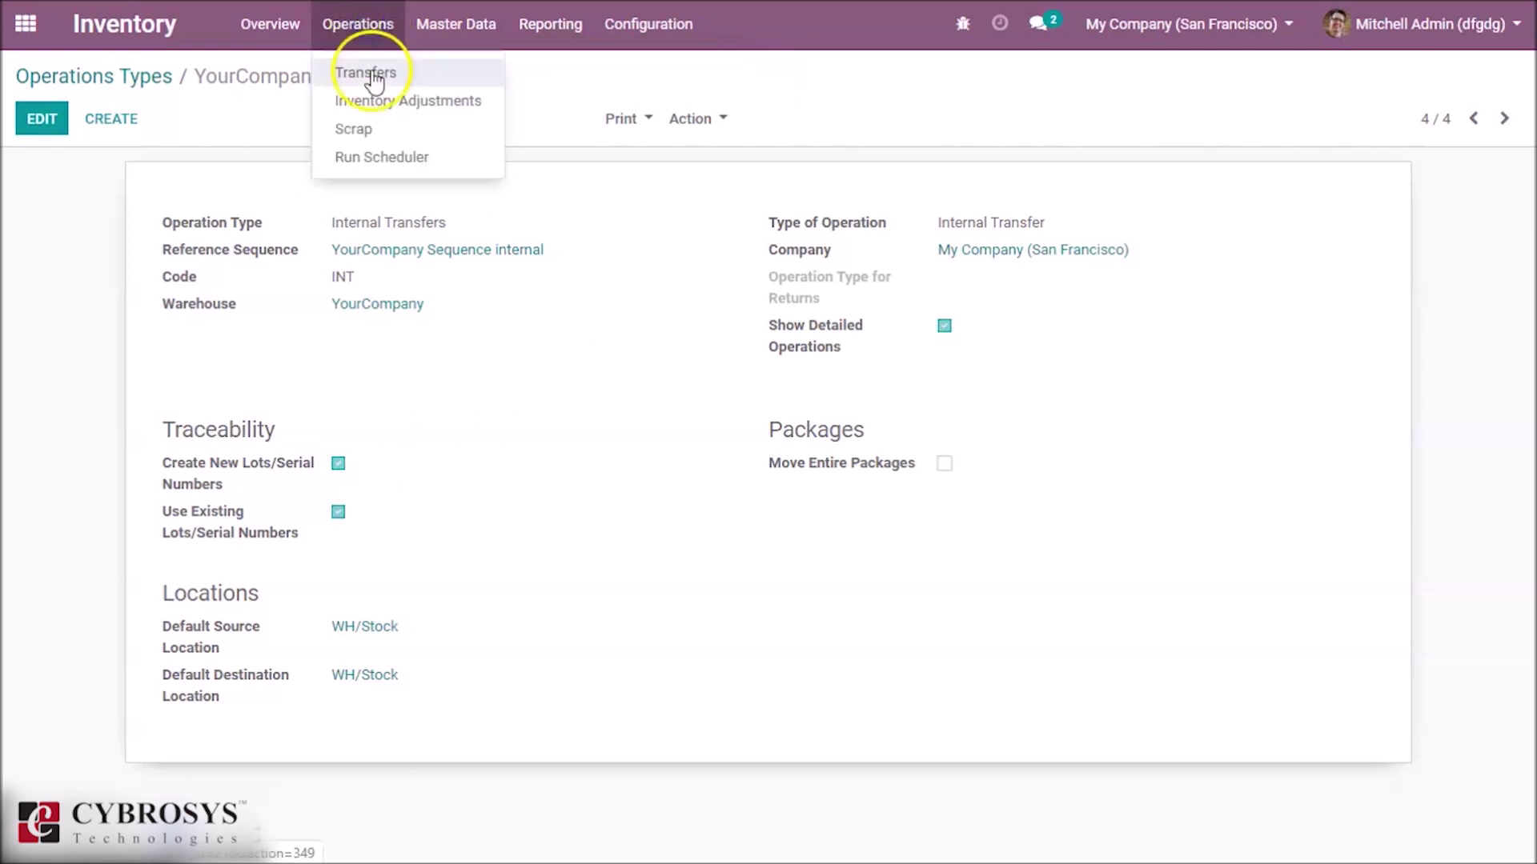
{"action": "left_click", "coordinate": [373, 74]}
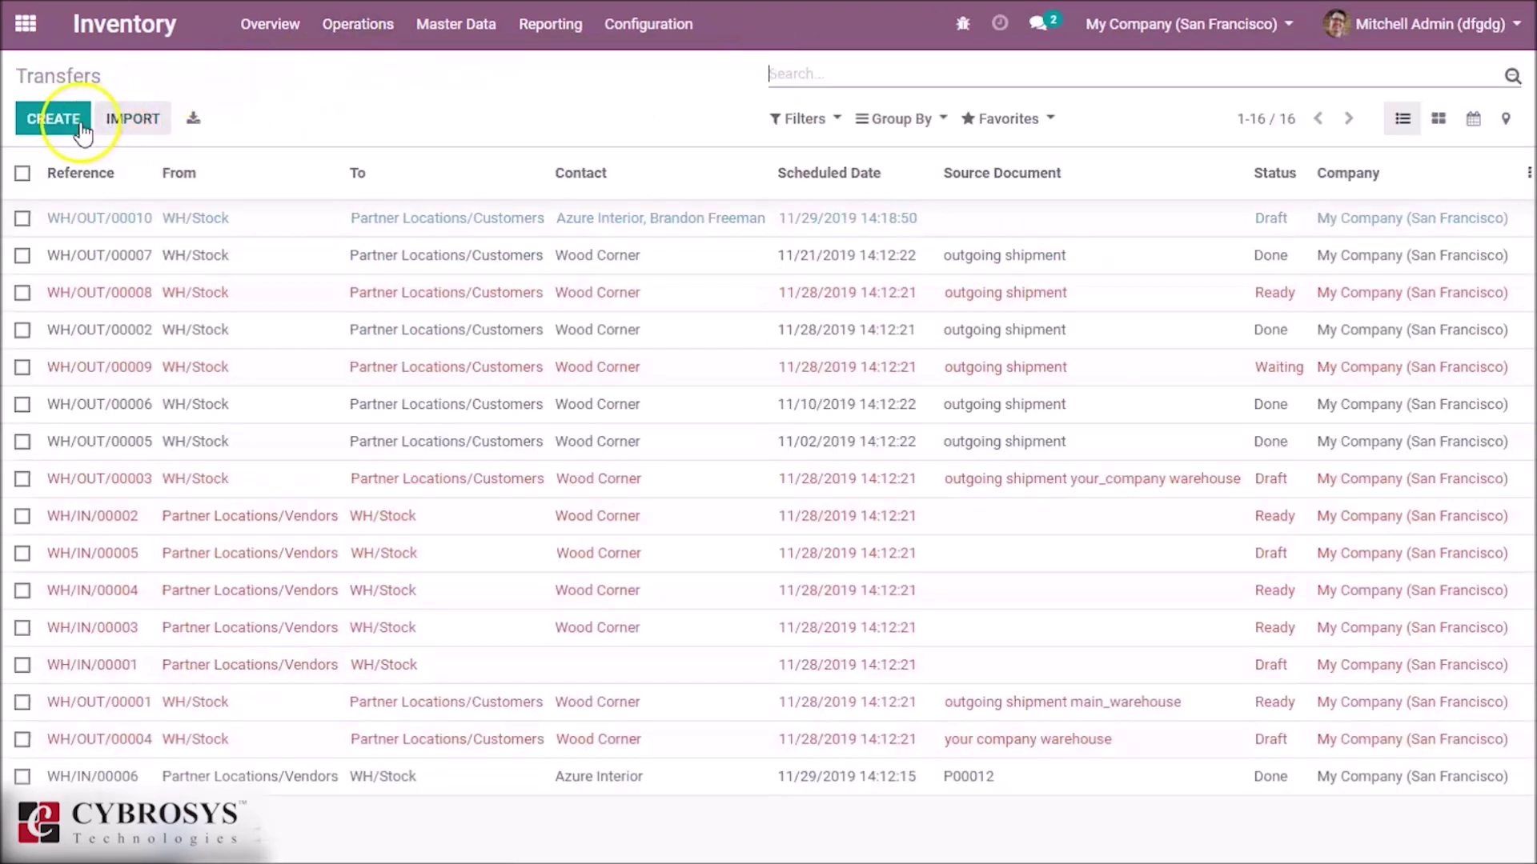
{"action": "left_click", "coordinate": [53, 119]}
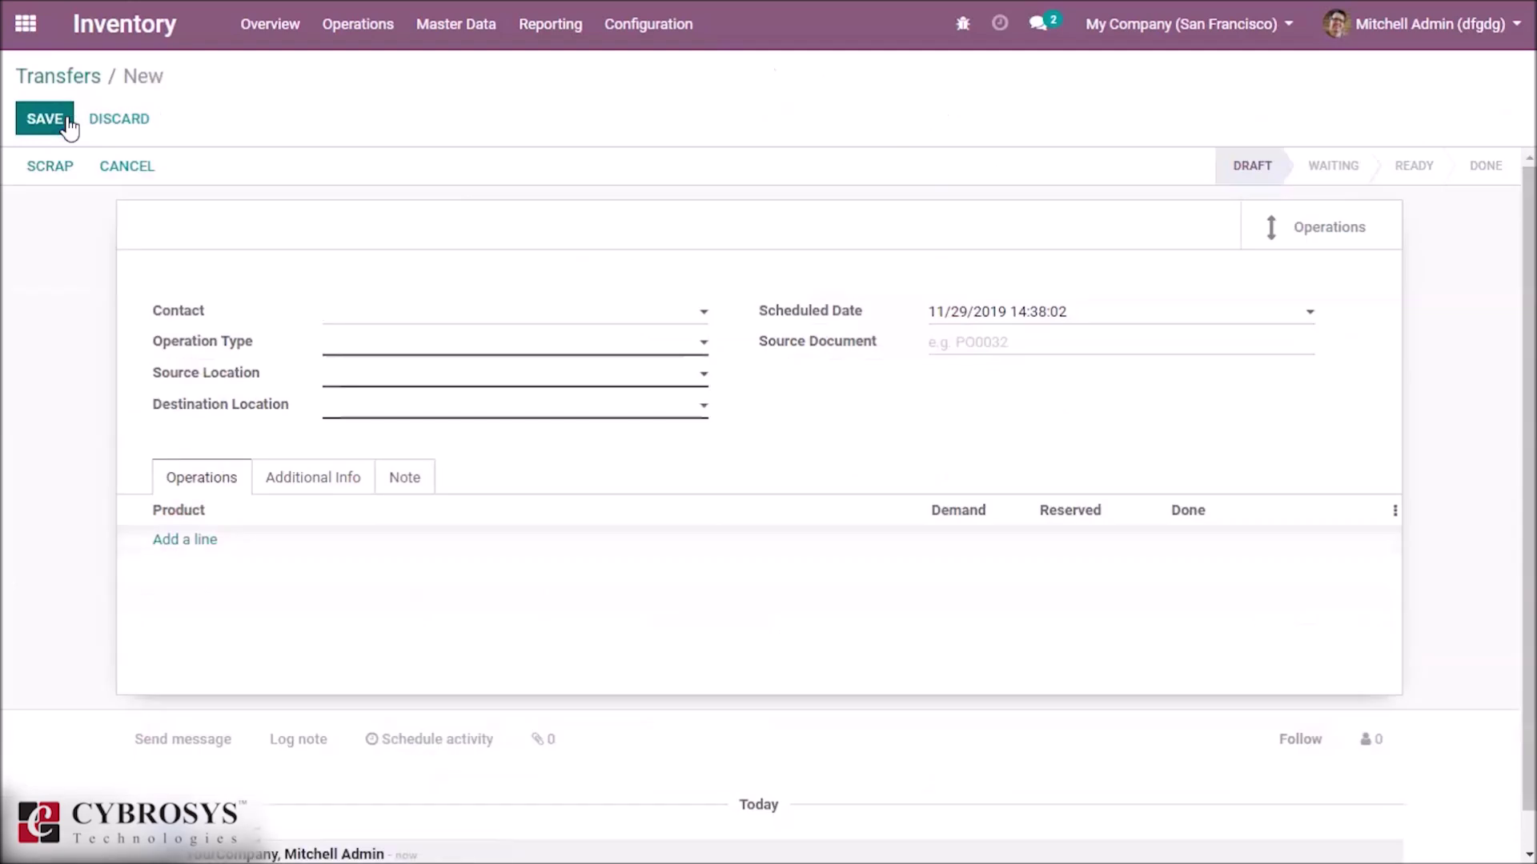
Set the transfer's contact to Azure Interior and its operation type to YourCompany: Internal Transfers.
{"action": "left_click", "coordinate": [446, 317]}
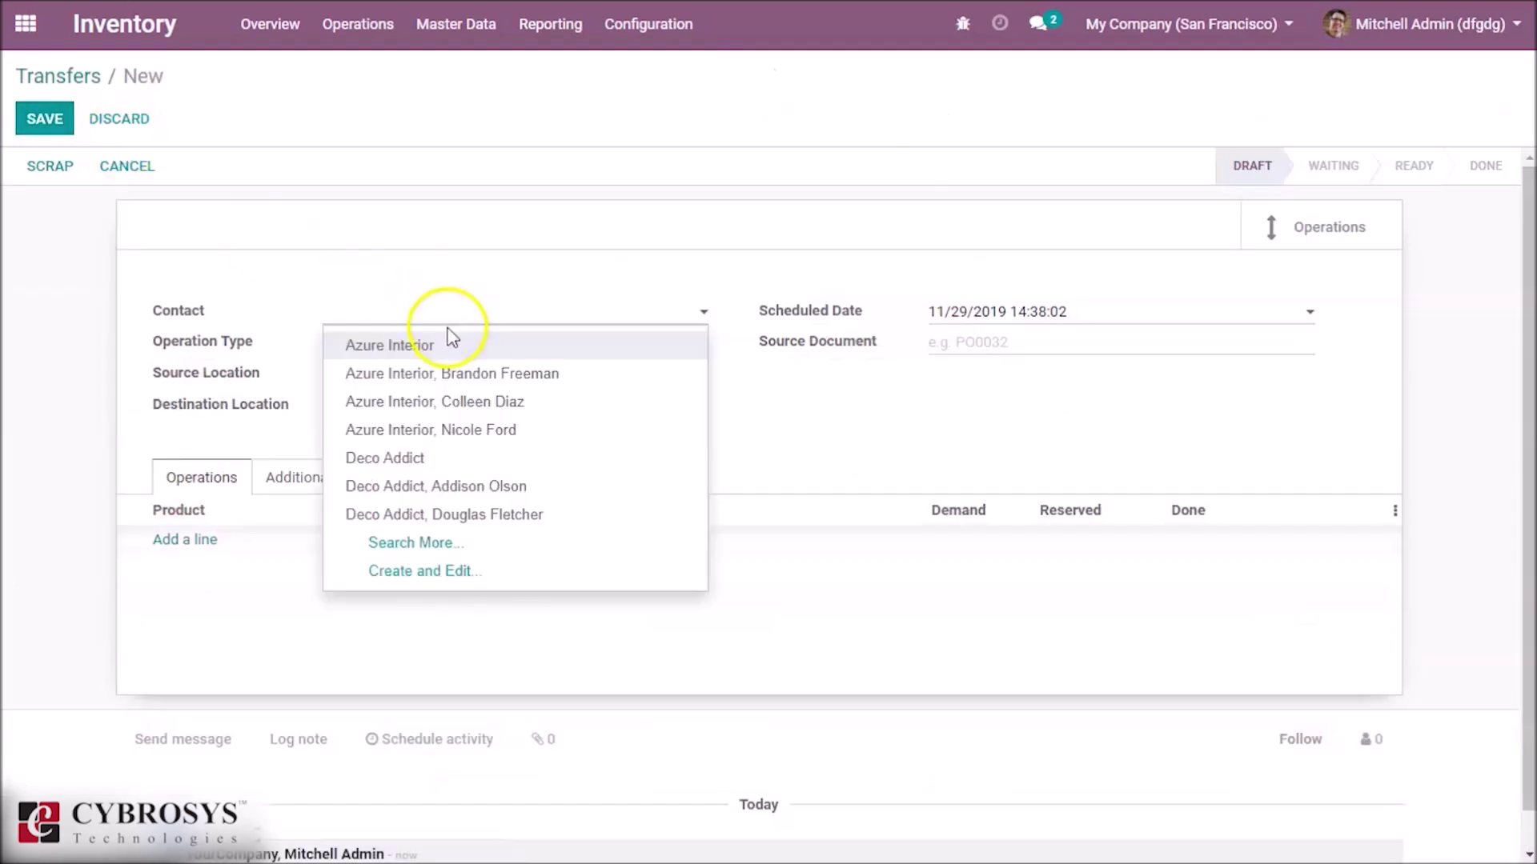
{"action": "left_click", "coordinate": [449, 345]}
{"action": "left_click", "coordinate": [443, 346]}
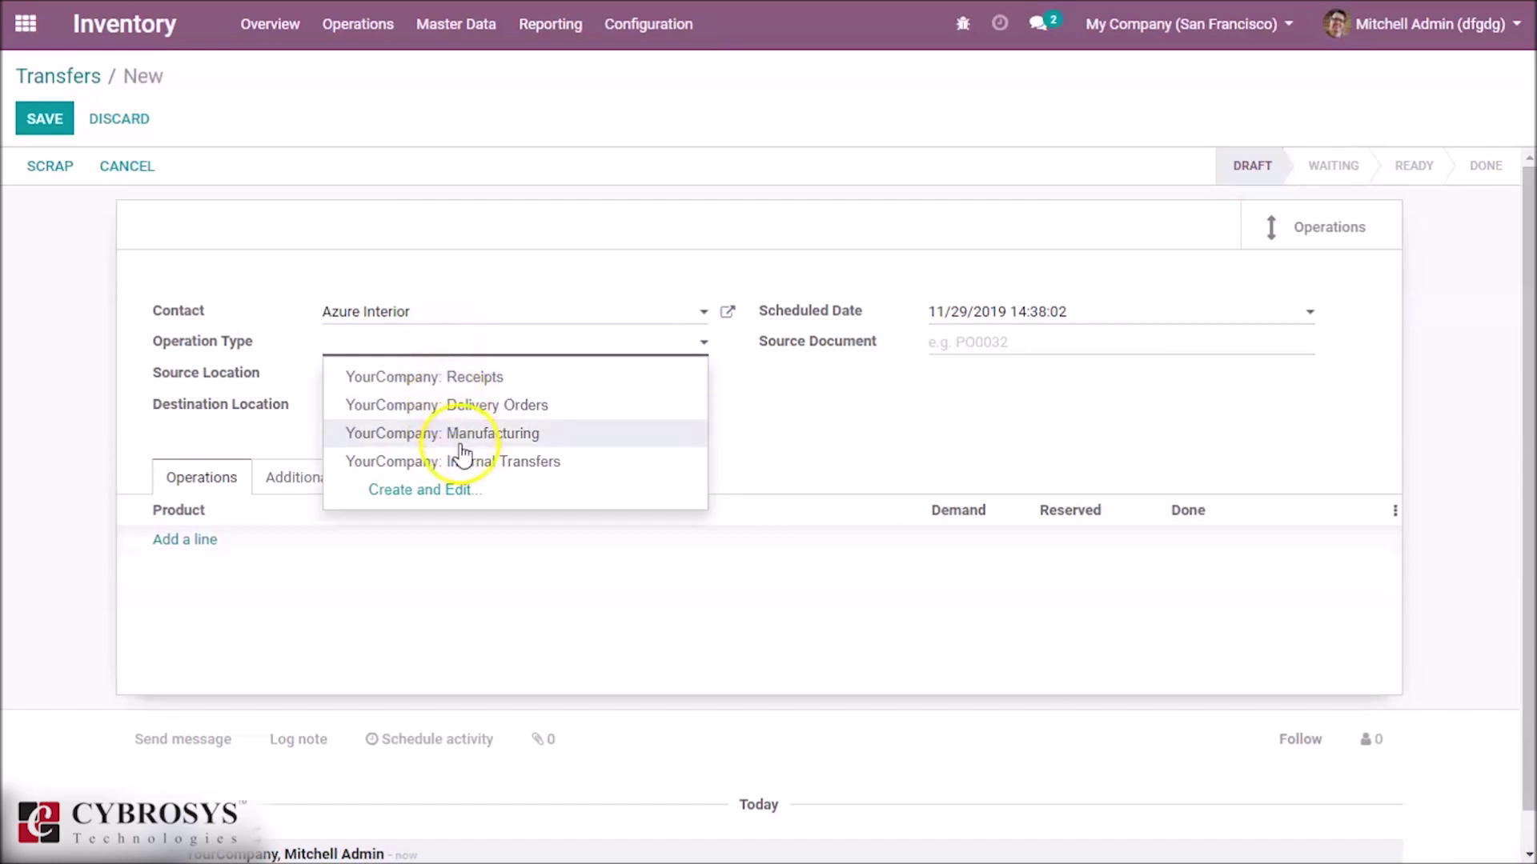
{"action": "left_click", "coordinate": [512, 464]}
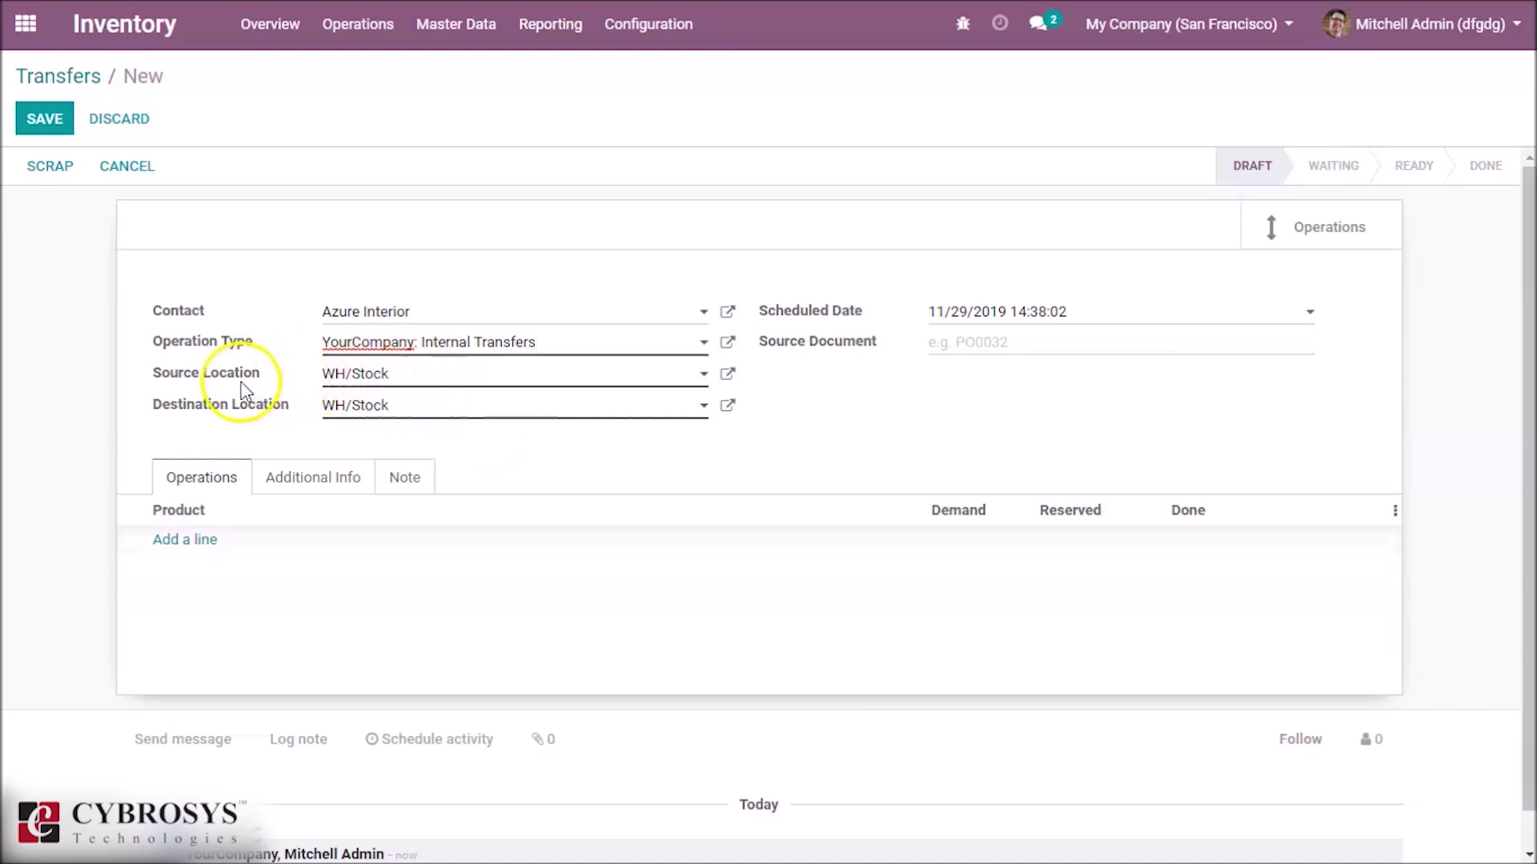
{"action": "mouse_move", "coordinate": [223, 379]}
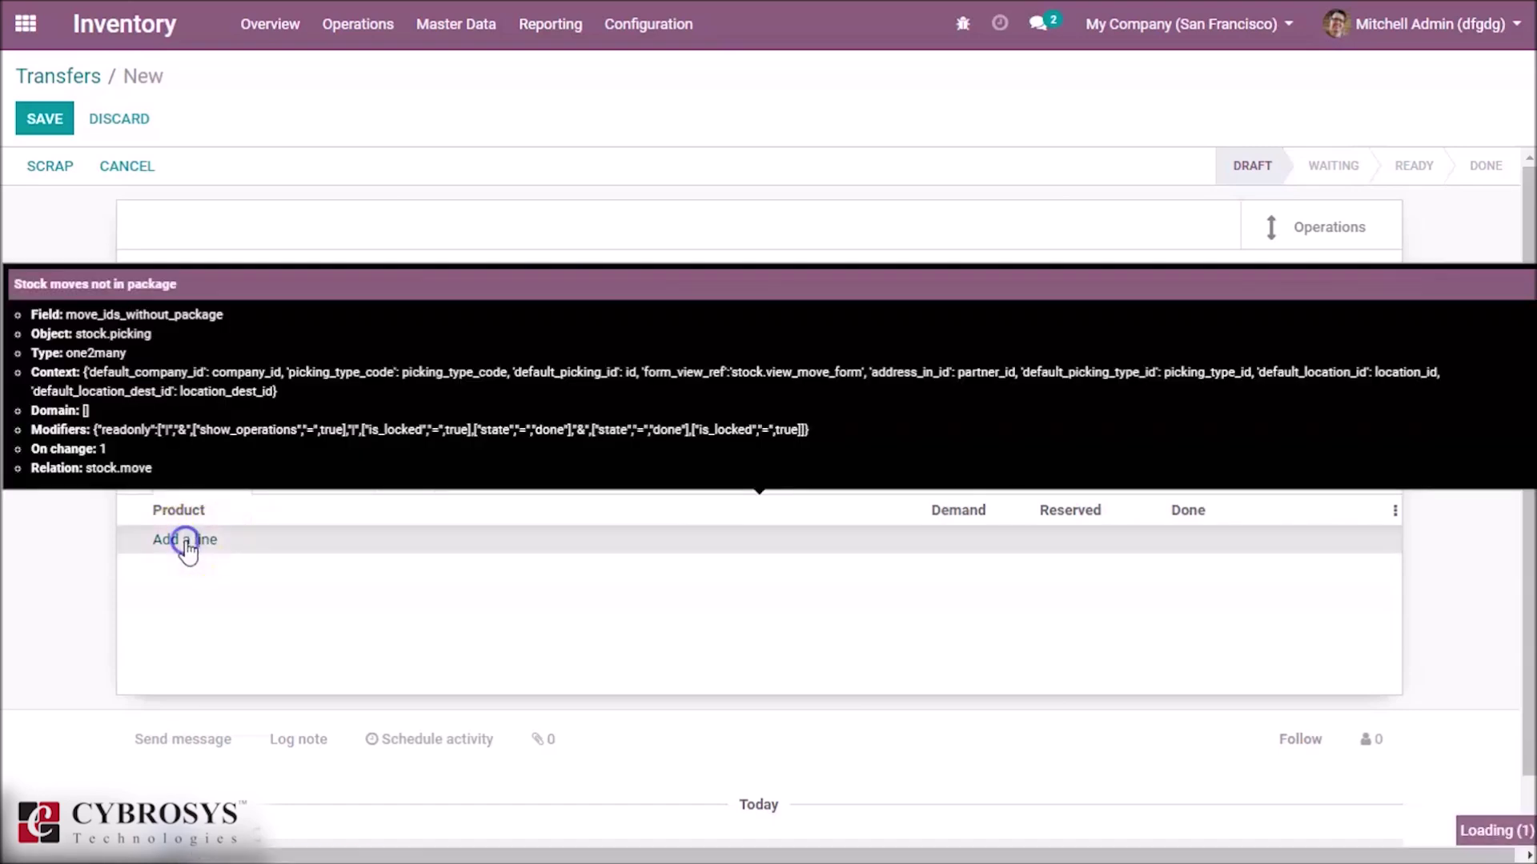
Add an empty product line in the transfer's Operations tab.
{"action": "left_click", "coordinate": [186, 544]}
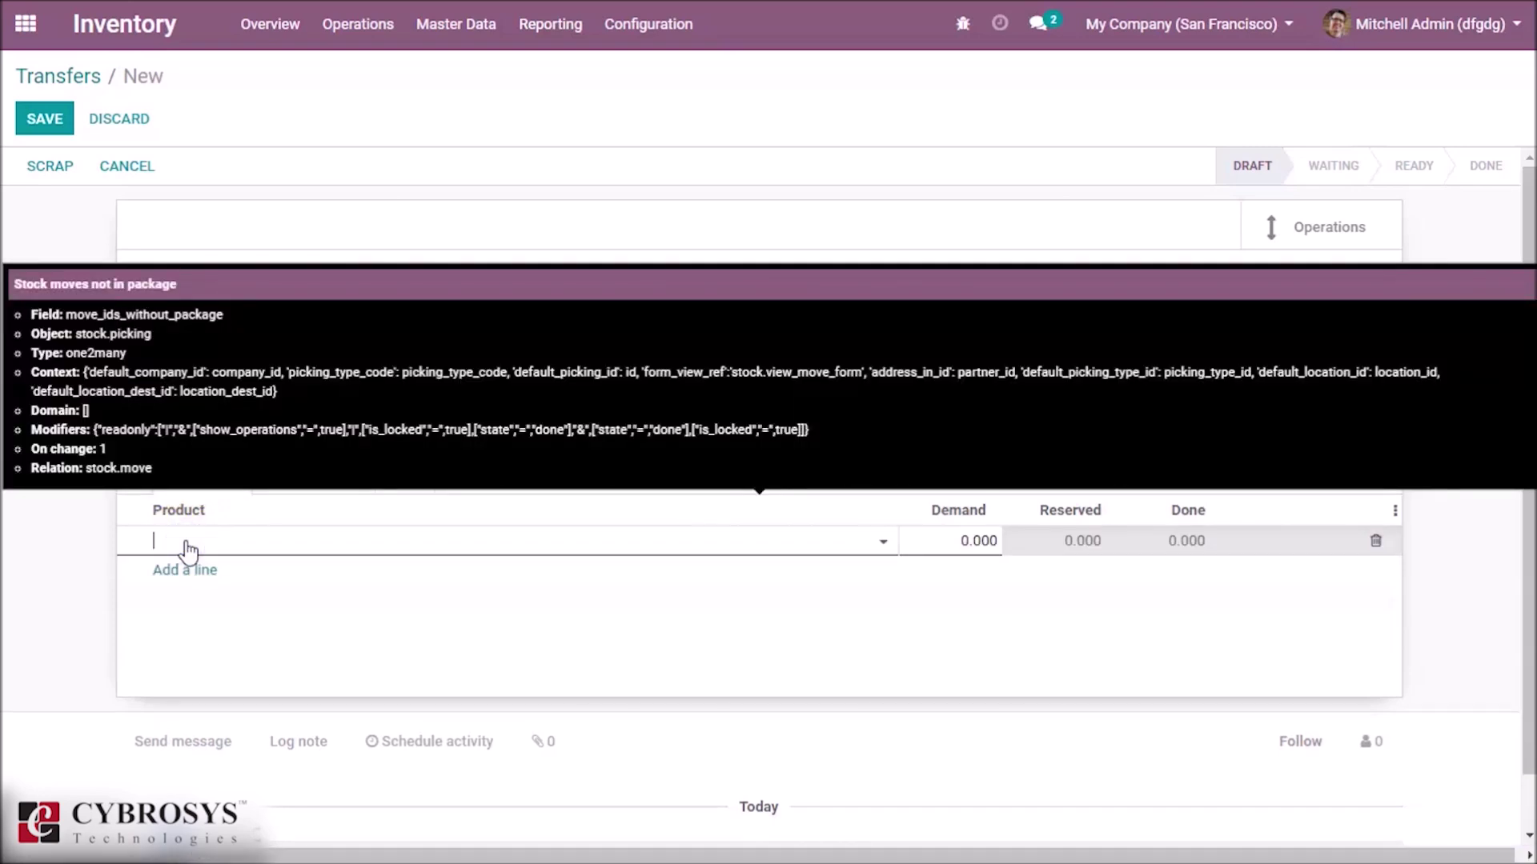